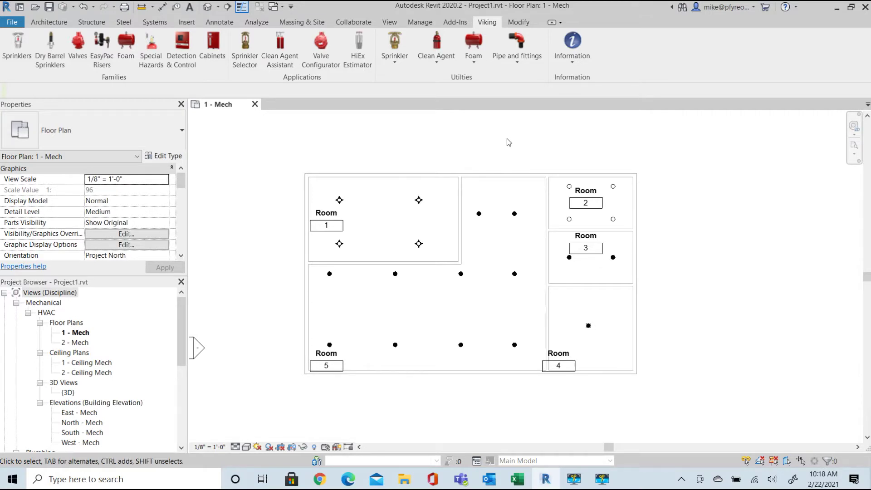
- Open the Sprinkler dropdown in the Viking tab's Utilities panel
{"action": "left_click", "coordinate": [394, 58]}
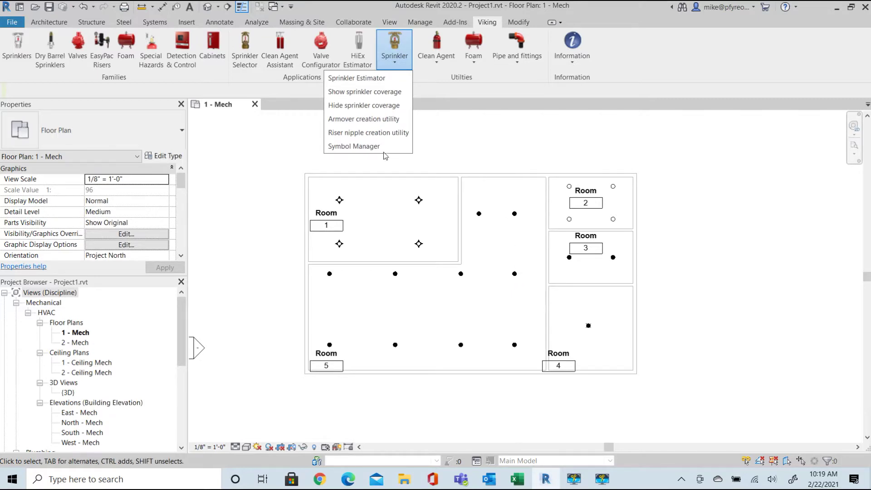
- Launch Symbol Manager to show the Symbol Legend of the five Viking sprinkler types
{"action": "left_click", "coordinate": [366, 146]}
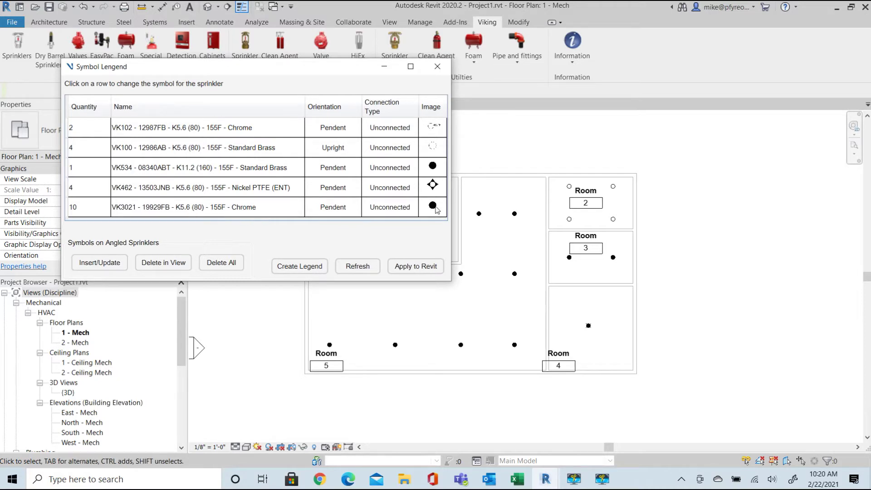
- Browse the NFPA 170 symbols and choose 'Viking NFPA 170 - Pendent on Drop' for VK3021
{"action": "left_click", "coordinate": [252, 208]}
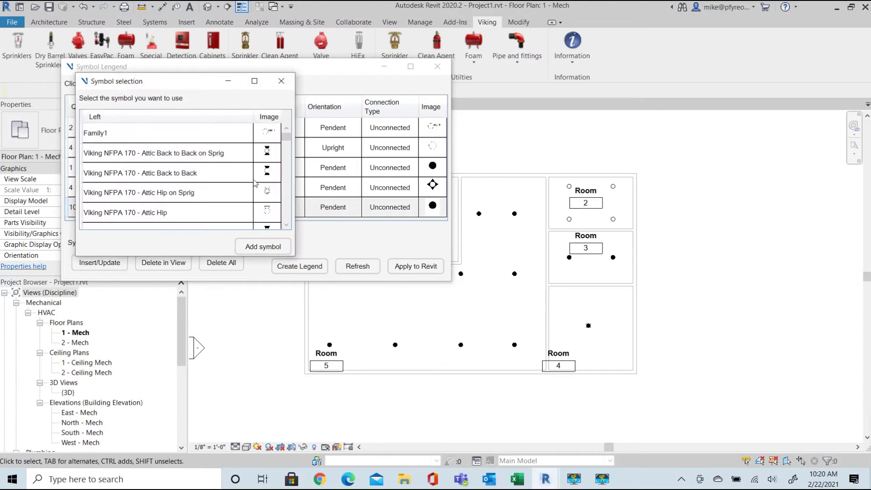
{"action": "scroll", "coordinate": [255, 183], "scroll_direction": "down", "scroll_amount": 3}
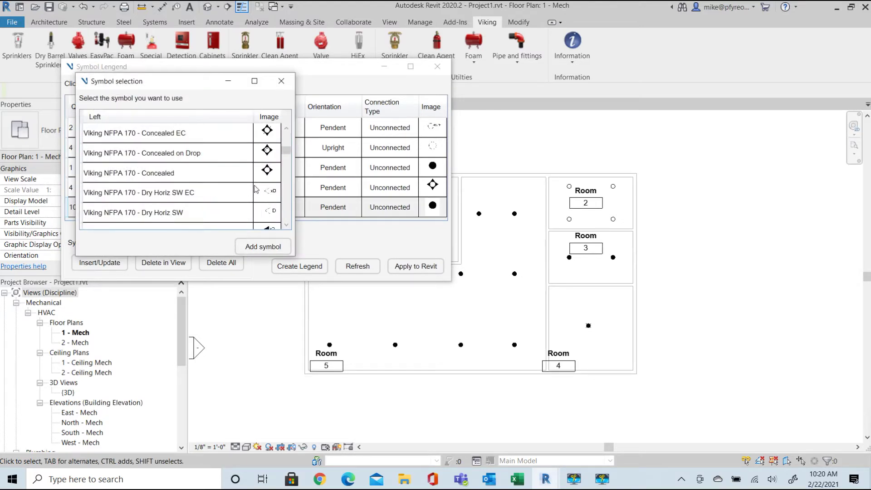
{"action": "scroll", "coordinate": [254, 186], "scroll_direction": "down", "scroll_amount": 3}
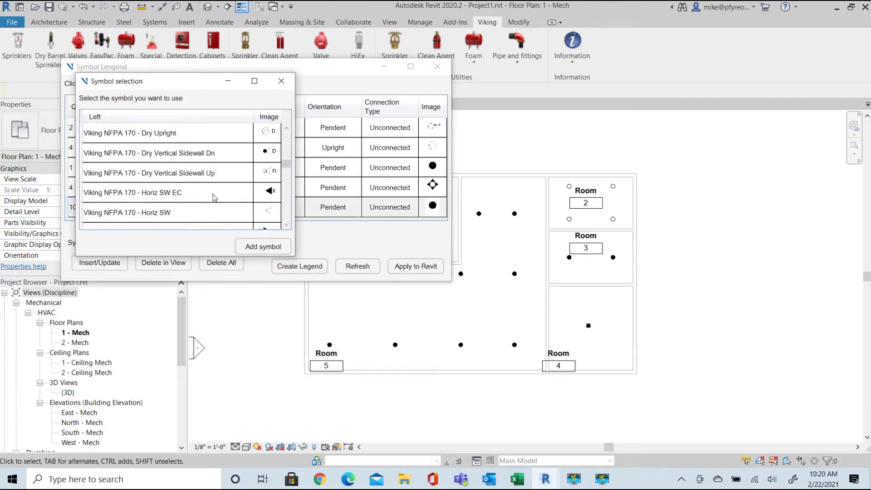
{"action": "scroll", "coordinate": [227, 193], "scroll_direction": "down", "scroll_amount": 5}
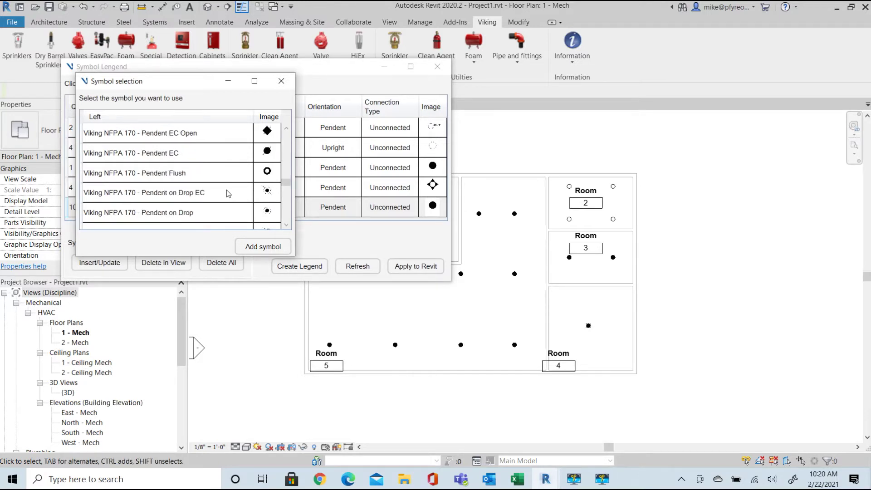
{"action": "scroll", "coordinate": [228, 194], "scroll_direction": "down", "scroll_amount": 6}
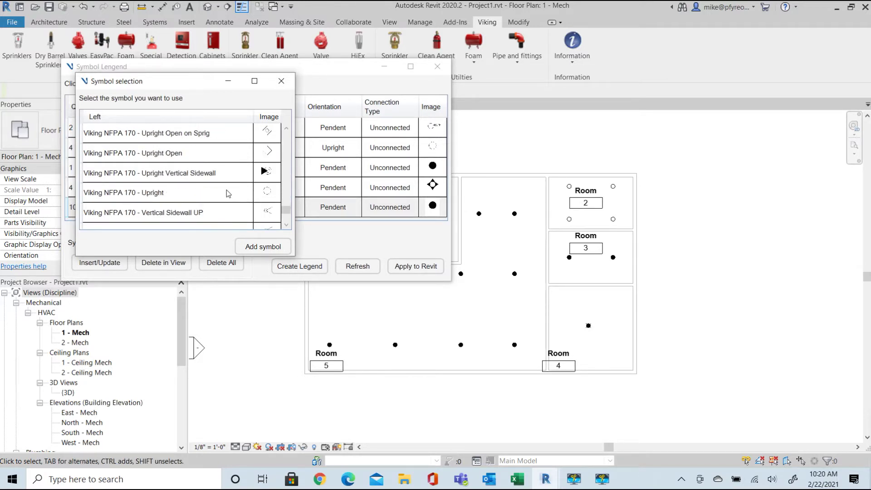
{"action": "scroll", "coordinate": [227, 193], "scroll_direction": "down", "scroll_amount": 4}
{"action": "scroll", "coordinate": [163, 189], "scroll_direction": "up", "scroll_amount": 3}
{"action": "scroll", "coordinate": [163, 190], "scroll_direction": "down", "scroll_amount": 3}
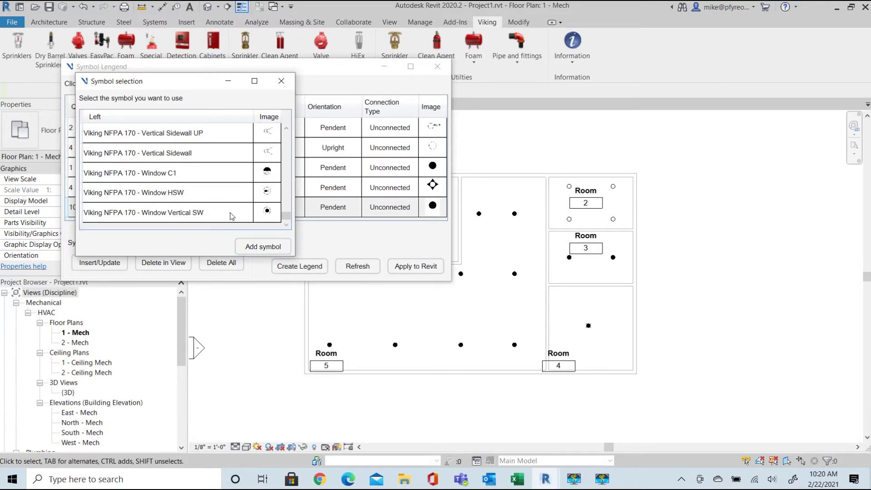
{"action": "scroll", "coordinate": [182, 206], "scroll_direction": "up", "scroll_amount": 1}
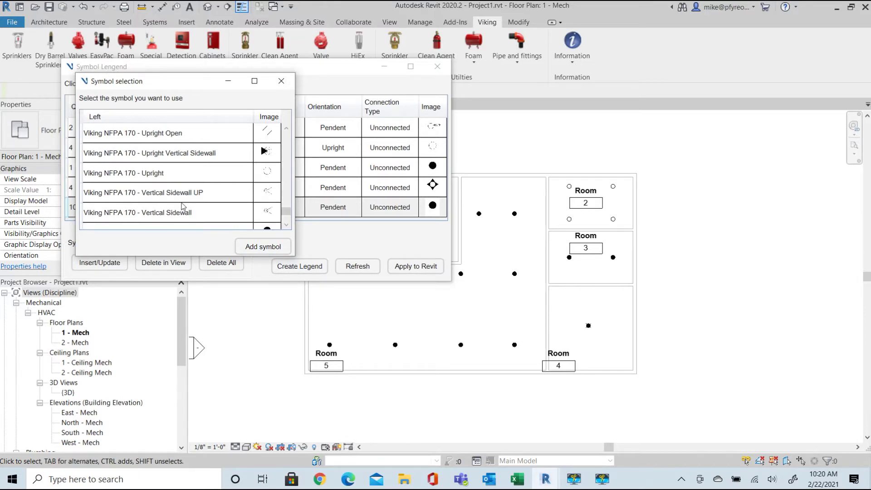
{"action": "scroll", "coordinate": [182, 206], "scroll_direction": "up", "scroll_amount": 1}
{"action": "scroll", "coordinate": [182, 205], "scroll_direction": "up", "scroll_amount": 3}
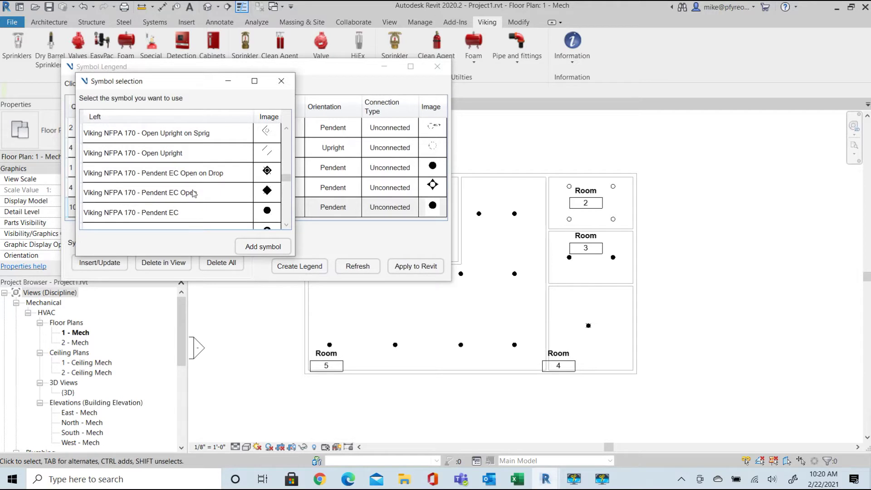
{"action": "scroll", "coordinate": [194, 192], "scroll_direction": "down", "scroll_amount": 1}
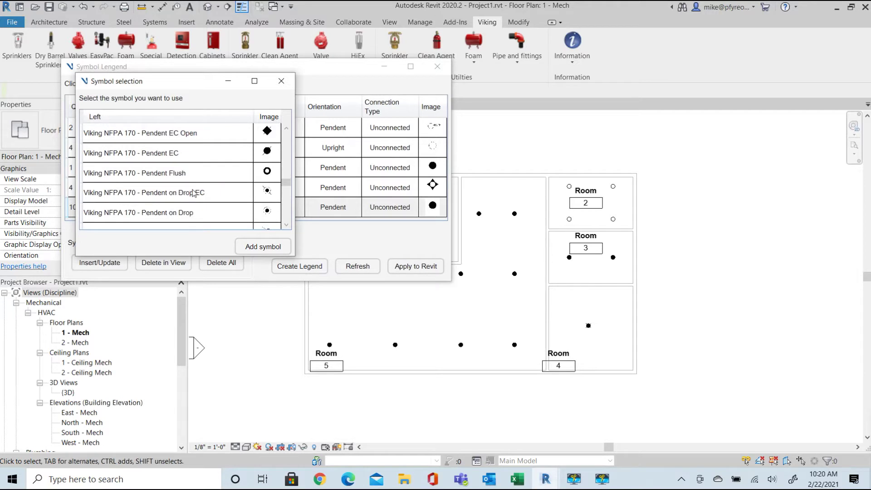
{"action": "double_click", "coordinate": [176, 213]}
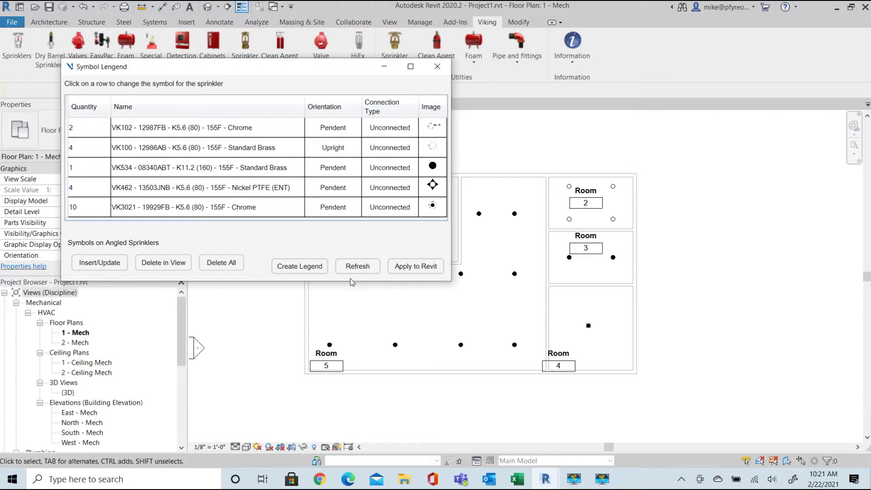
- Apply the VK3021 Pendent on Drop symbol change to the Revit floor plan
{"action": "left_click", "coordinate": [420, 266]}
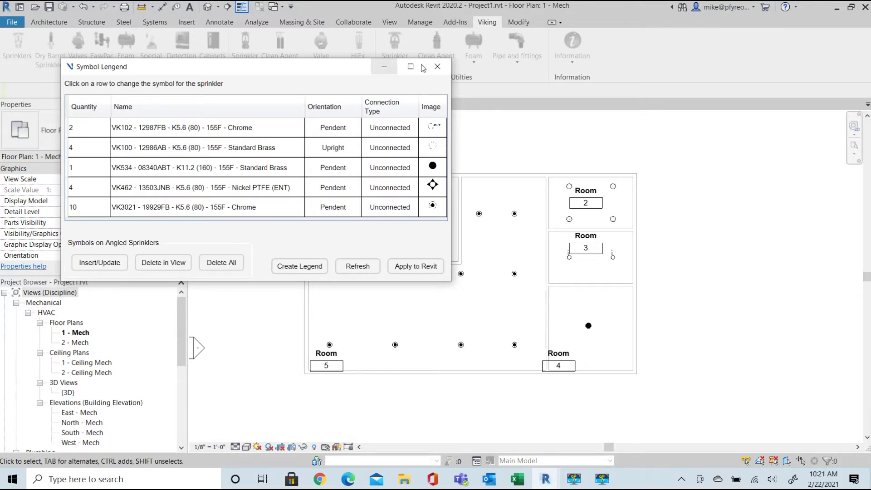
- Close the Symbol Legend and review the updated symbols, panning toward Room 3
{"action": "left_click", "coordinate": [438, 66]}
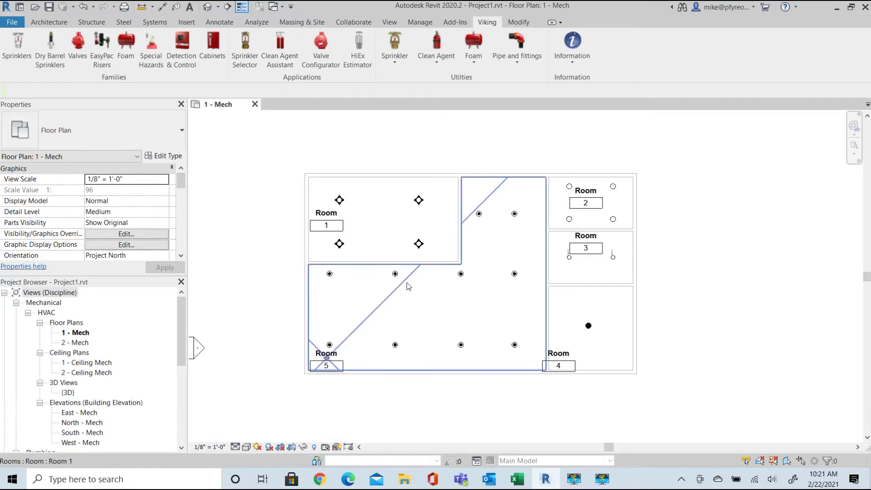
{"action": "scroll", "coordinate": [407, 286], "scroll_direction": "up", "scroll_amount": 4}
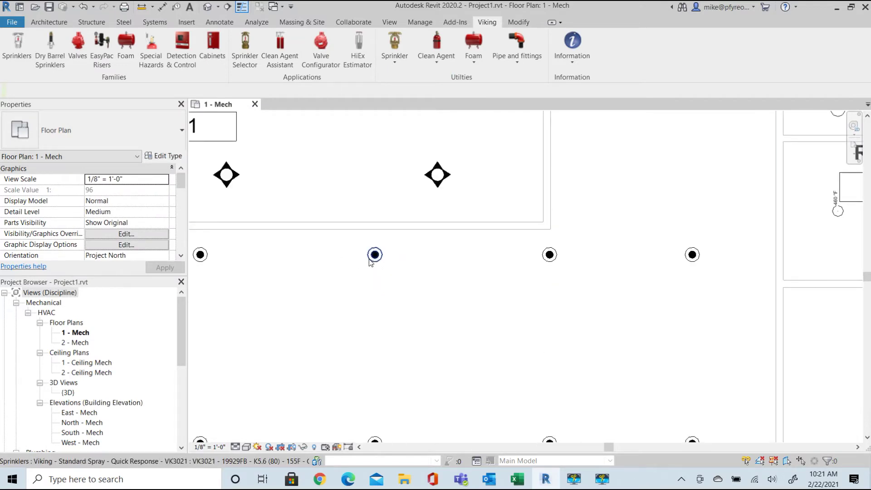
{"action": "scroll", "coordinate": [372, 263], "scroll_direction": "down", "scroll_amount": 2}
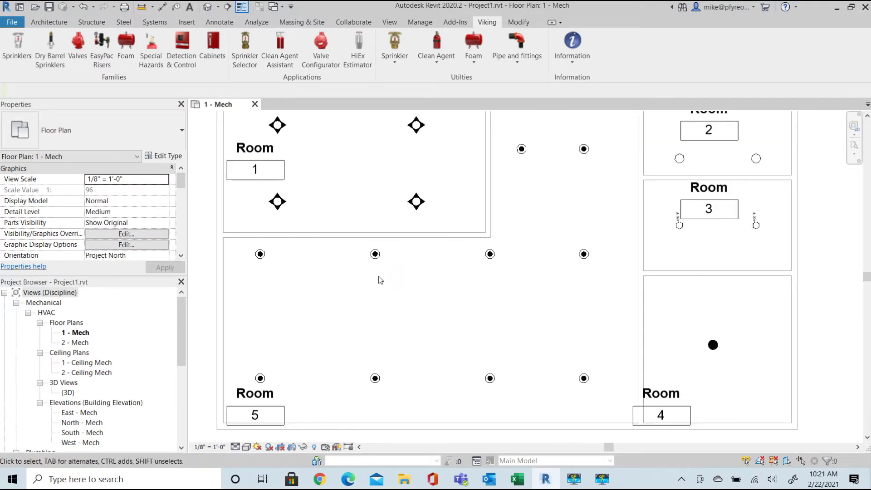
{"action": "scroll", "coordinate": [415, 199], "scroll_direction": "up", "scroll_amount": 2}
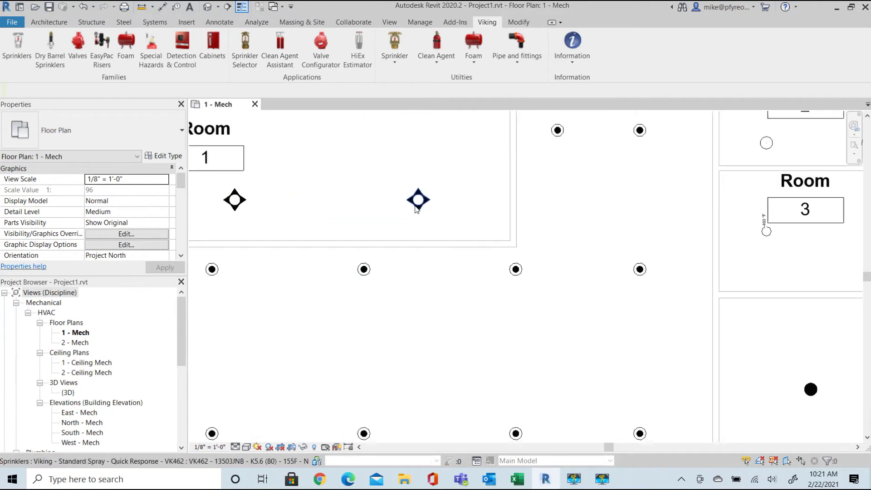
{"action": "scroll", "coordinate": [429, 200], "scroll_direction": "down", "scroll_amount": 2}
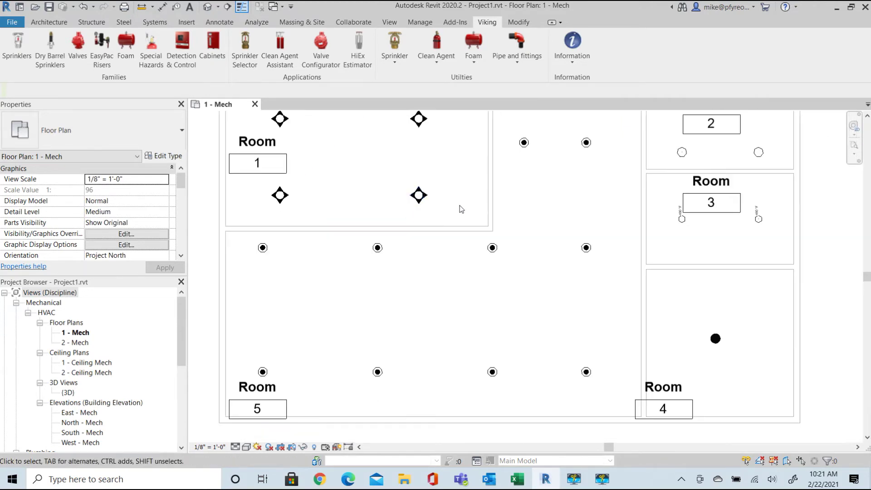
{"action": "scroll", "coordinate": [725, 229], "scroll_direction": "up", "scroll_amount": 4}
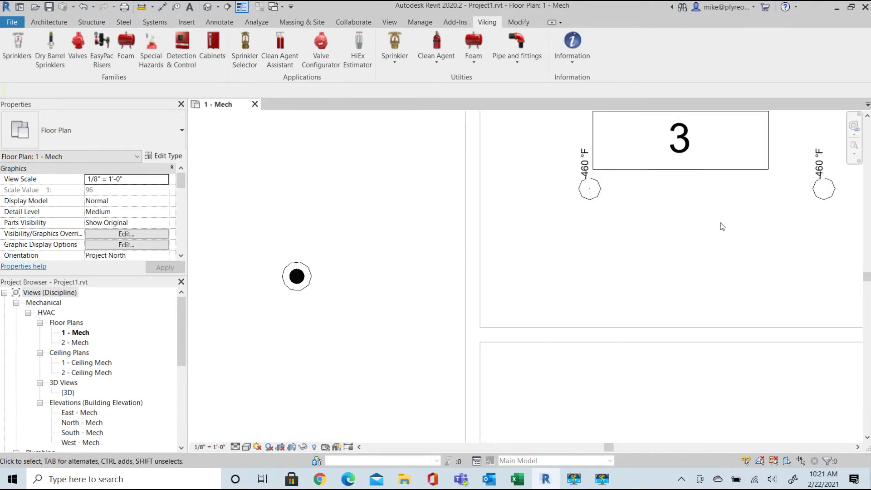
{"action": "scroll", "coordinate": [618, 200], "scroll_direction": "down", "scroll_amount": 2}
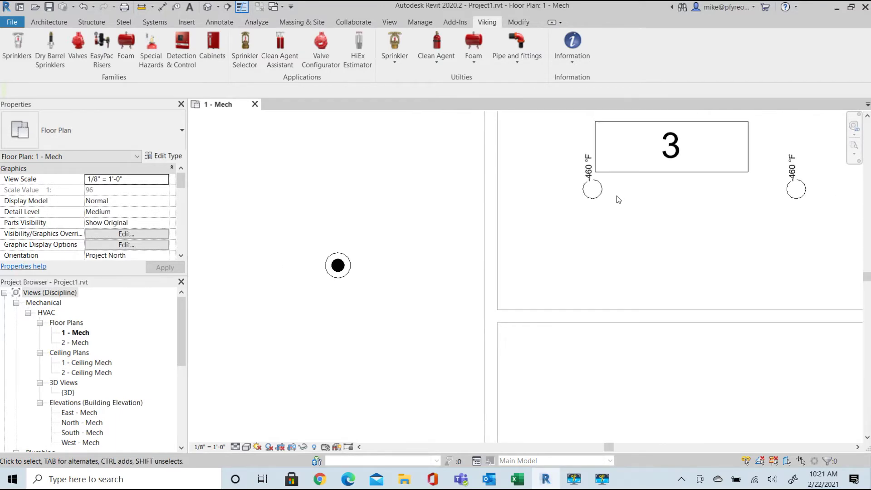
{"action": "scroll", "coordinate": [617, 196], "scroll_direction": "up", "scroll_amount": 2}
{"action": "middle_click_drag", "start_coordinate": [623, 213], "coordinate": [595, 268]}
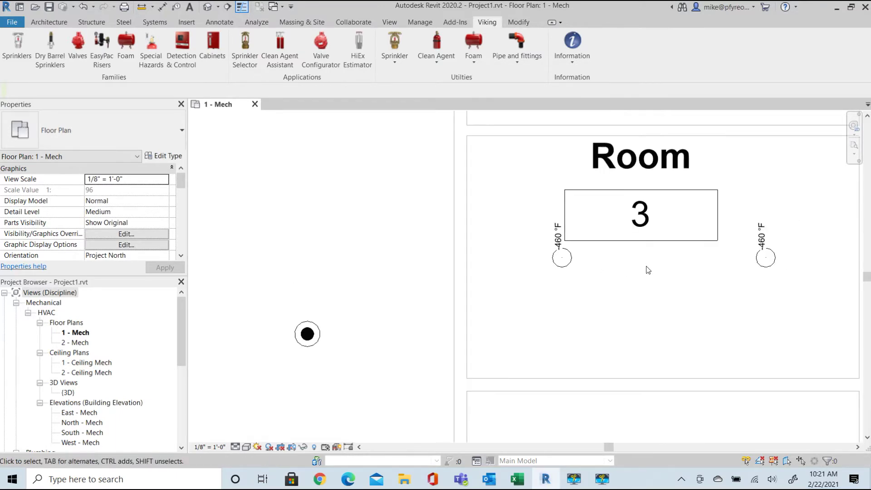
- Select an angled VK102 sprinkler in Room 3, then bring Room 2 into view
{"action": "left_click", "coordinate": [559, 243]}
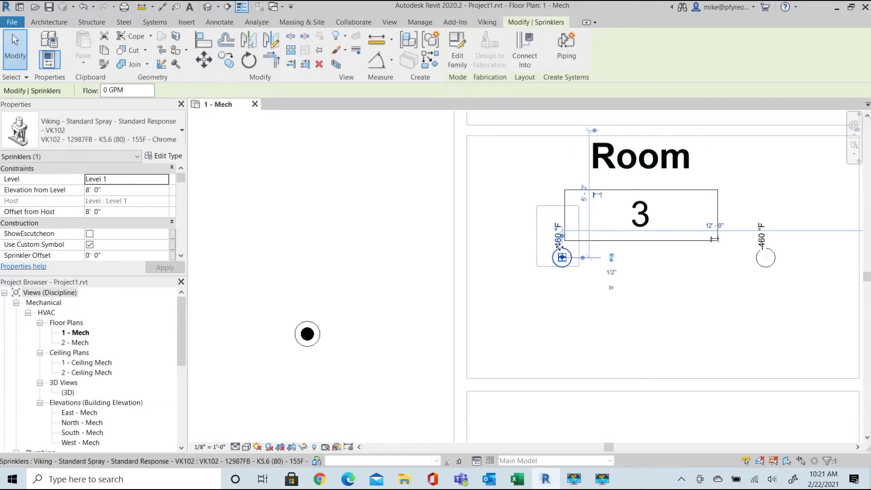
{"action": "scroll", "coordinate": [584, 231], "scroll_direction": "down", "scroll_amount": 4}
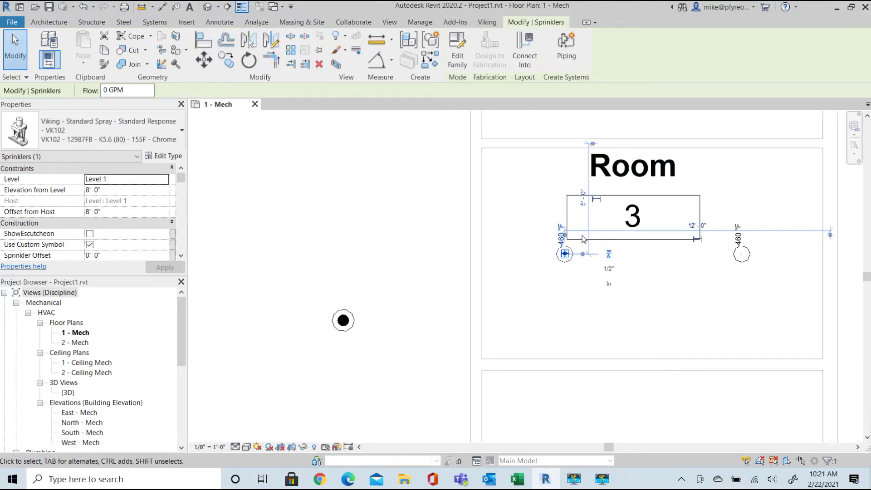
{"action": "scroll", "coordinate": [584, 231], "scroll_direction": "down", "scroll_amount": 1}
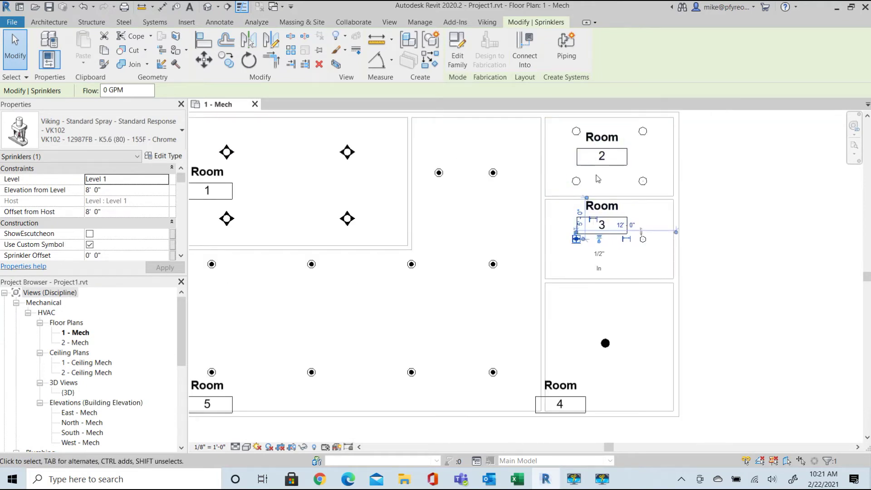
{"action": "scroll", "coordinate": [597, 179], "scroll_direction": "up", "scroll_amount": 3}
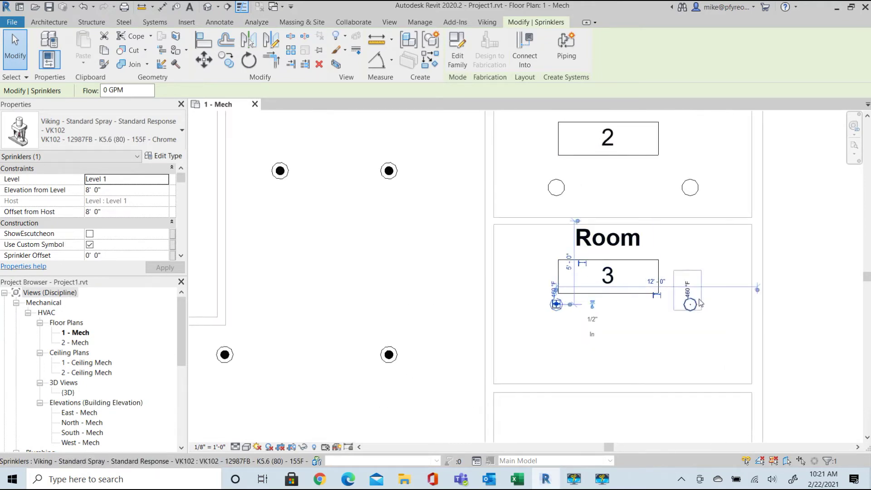
{"action": "scroll", "coordinate": [699, 302], "scroll_direction": "up", "scroll_amount": 2}
{"action": "scroll", "coordinate": [728, 291], "scroll_direction": "down", "scroll_amount": 1}
{"action": "middle_click_drag", "start_coordinate": [728, 292], "coordinate": [710, 356]}
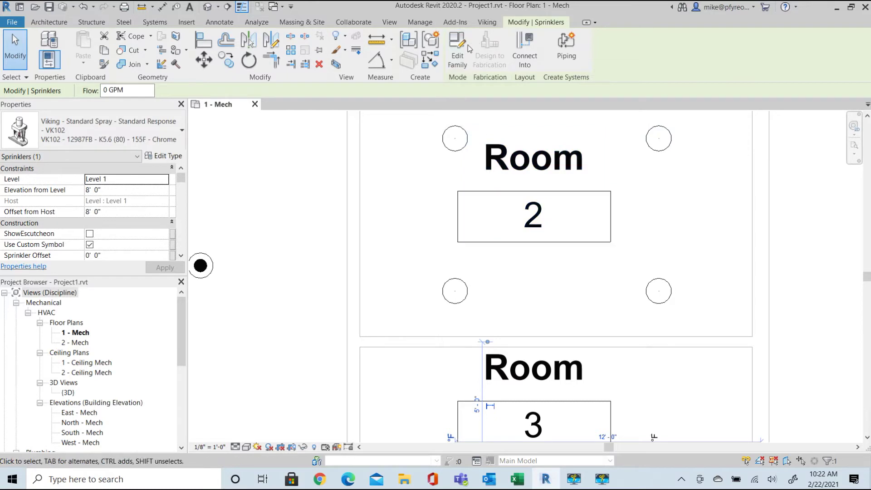
{"action": "left_click", "coordinate": [487, 22]}
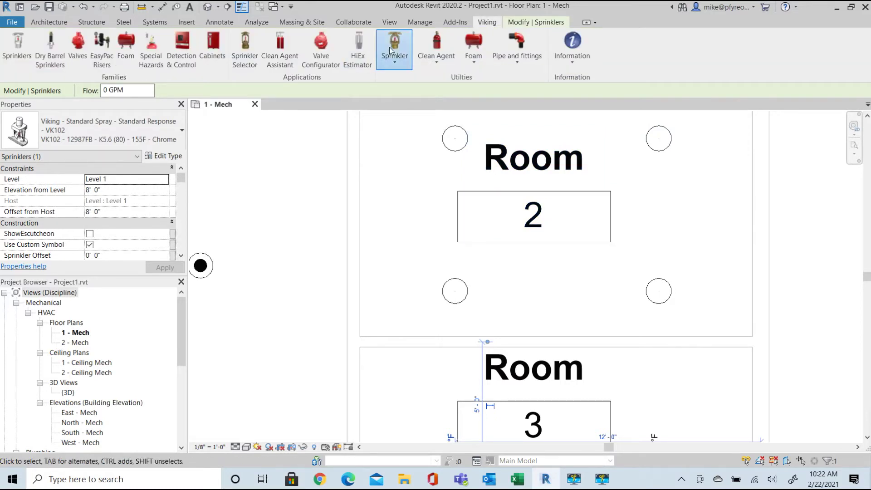
{"action": "left_click", "coordinate": [389, 47]}
{"action": "left_click", "coordinate": [363, 146]}
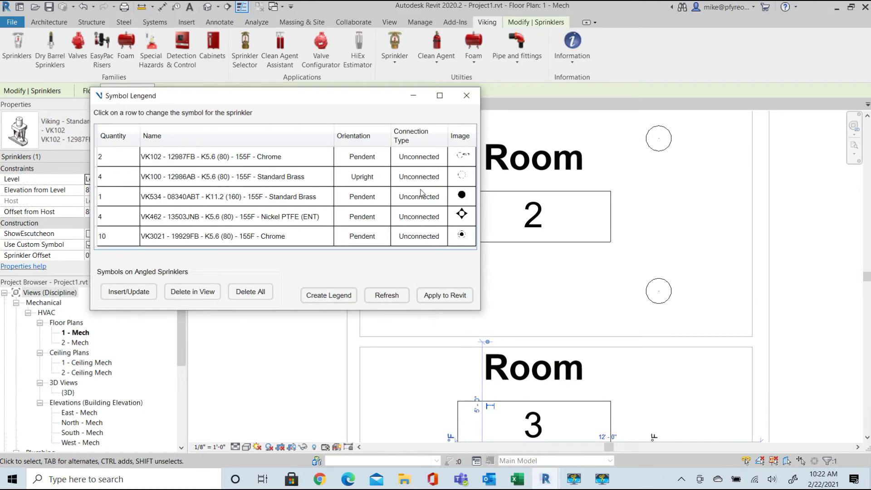
{"action": "left_click", "coordinate": [265, 181]}
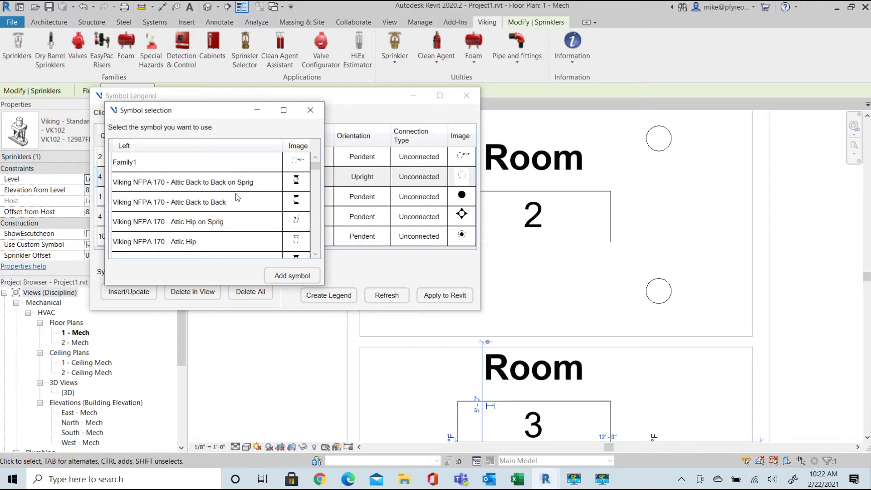
{"action": "scroll", "coordinate": [236, 193], "scroll_direction": "down", "scroll_amount": 5}
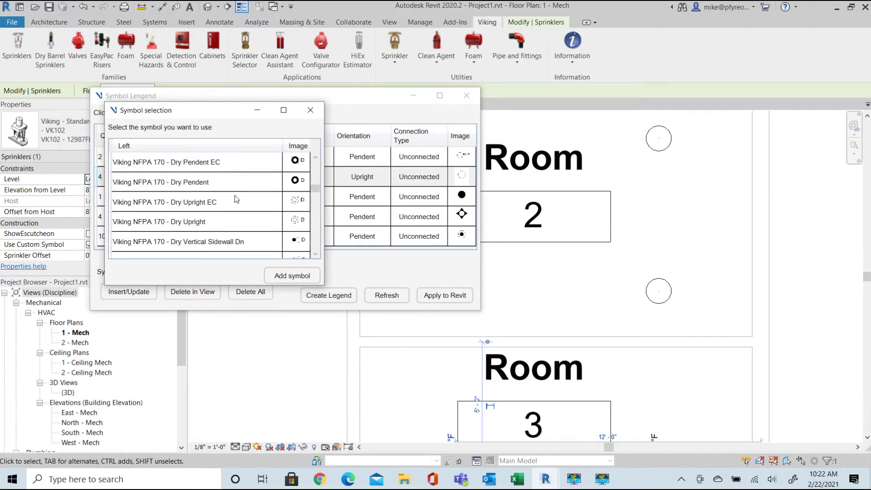
{"action": "scroll", "coordinate": [235, 195], "scroll_direction": "down", "scroll_amount": 3}
{"action": "scroll", "coordinate": [234, 195], "scroll_direction": "down", "scroll_amount": 1}
{"action": "scroll", "coordinate": [235, 195], "scroll_direction": "down", "scroll_amount": 3}
{"action": "scroll", "coordinate": [234, 195], "scroll_direction": "down", "scroll_amount": 2}
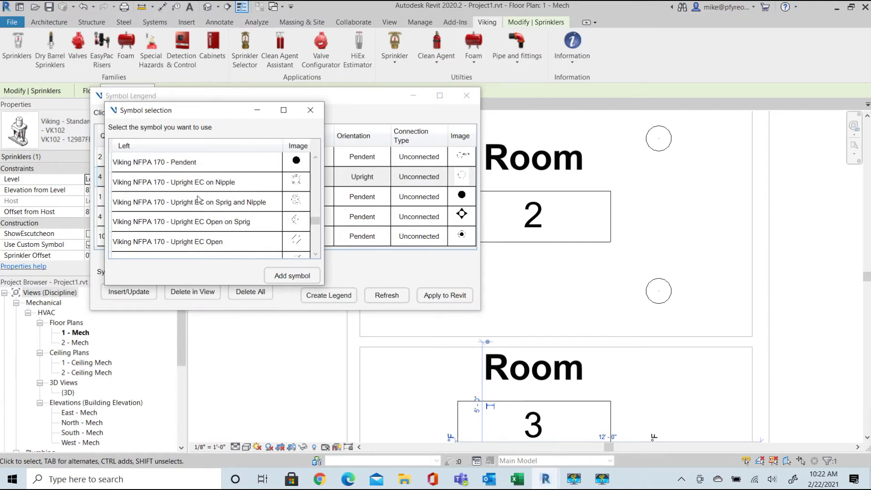
{"action": "scroll", "coordinate": [199, 200], "scroll_direction": "down", "scroll_amount": 2}
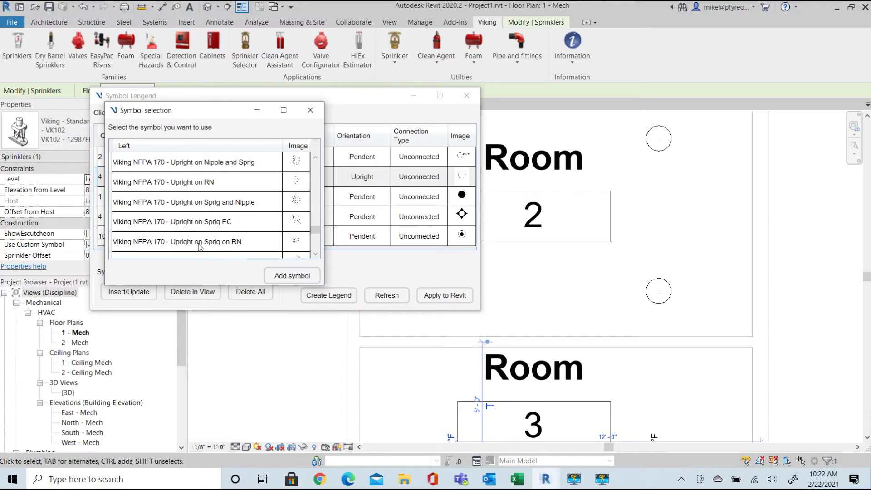
{"action": "scroll", "coordinate": [202, 195], "scroll_direction": "down", "scroll_amount": 1}
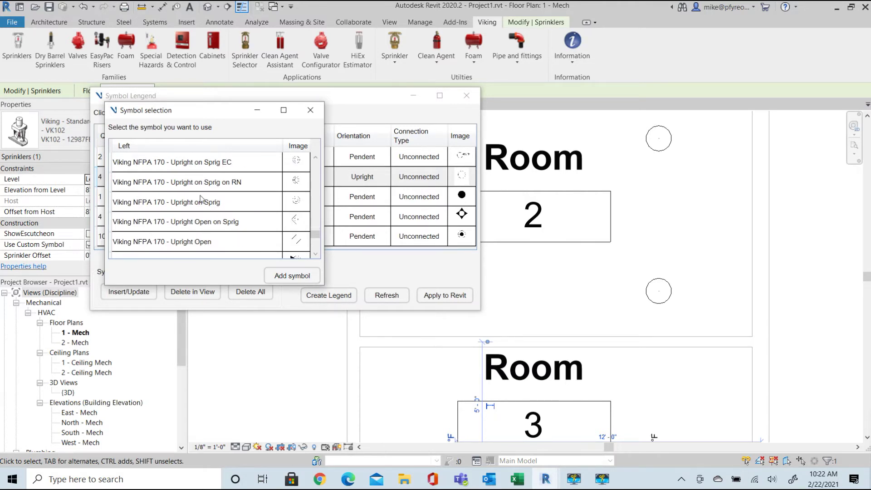
{"action": "scroll", "coordinate": [217, 240], "scroll_direction": "down", "scroll_amount": 1}
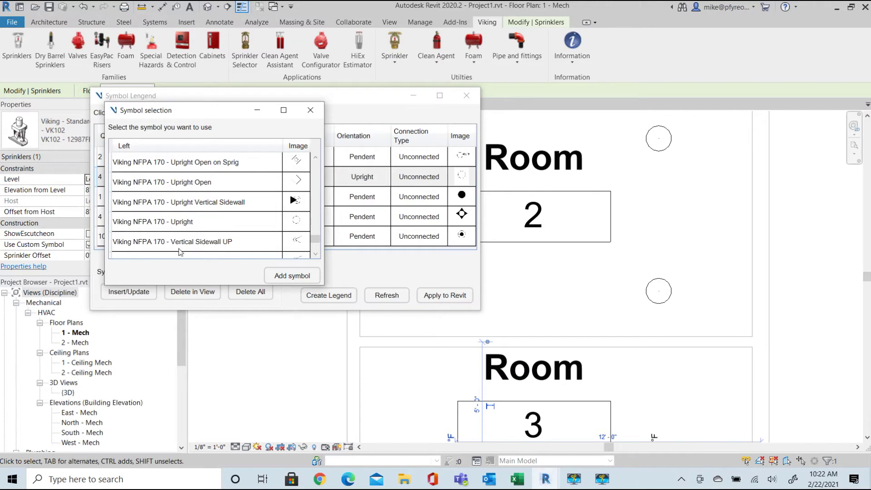
{"action": "scroll", "coordinate": [218, 202], "scroll_direction": "up", "scroll_amount": 1}
{"action": "scroll", "coordinate": [223, 201], "scroll_direction": "down", "scroll_amount": 1}
{"action": "scroll", "coordinate": [217, 205], "scroll_direction": "up", "scroll_amount": 2}
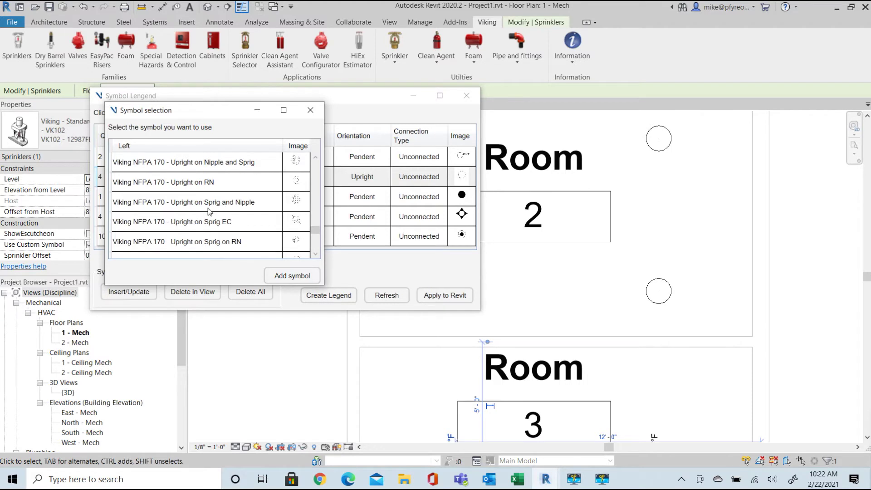
- Assign 'Viking NFPA 170 - Upright on RN' to VK100, apply to Revit, and close the legend
{"action": "double_click", "coordinate": [198, 182]}
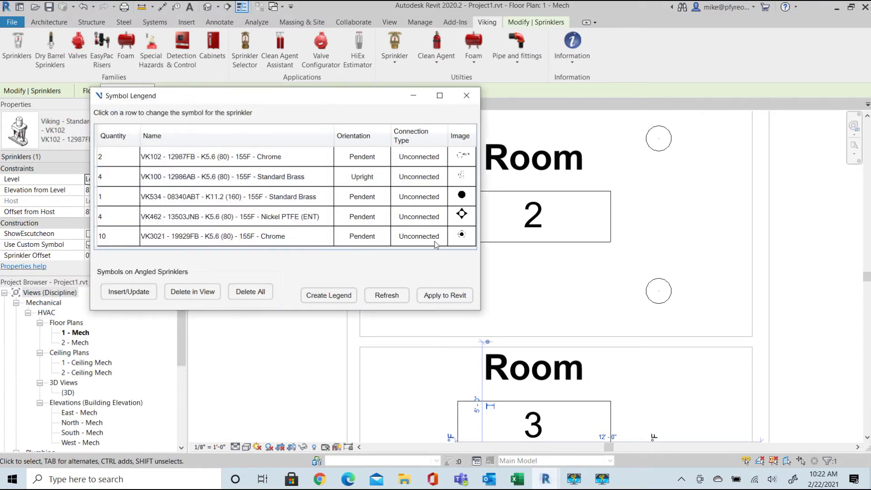
{"action": "left_click", "coordinate": [454, 302]}
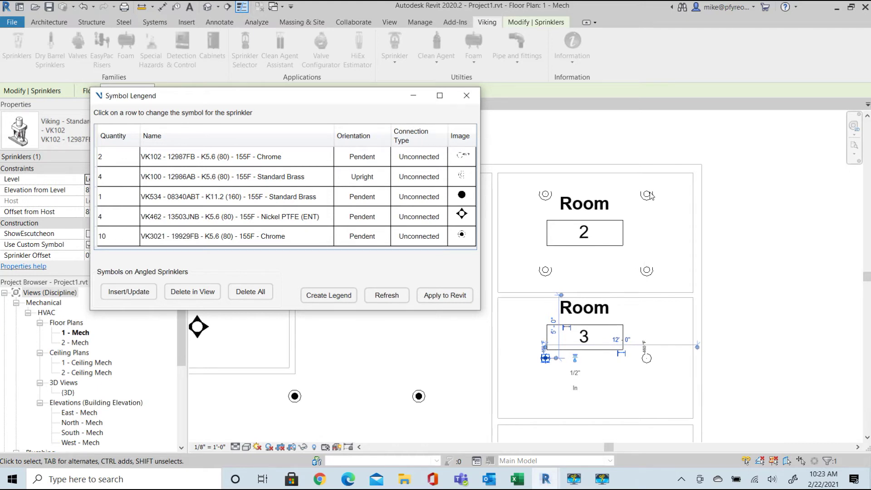
{"action": "left_click", "coordinate": [649, 195]}
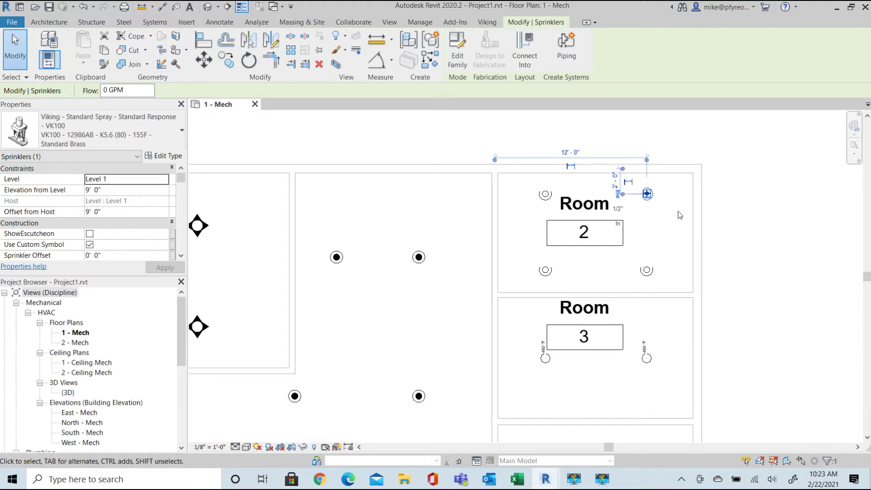
- Deselect the Room 2 sprinkler and move the plan to Room 4's VK534 head
{"action": "left_click", "coordinate": [672, 197]}
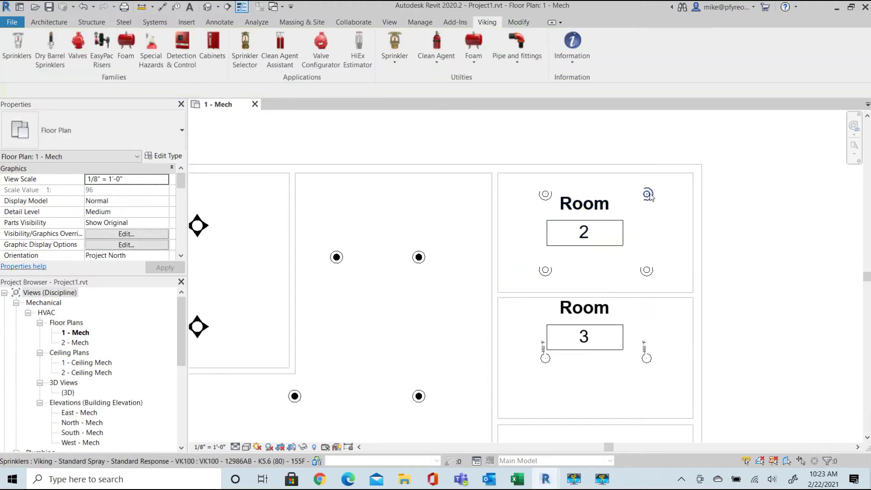
{"action": "scroll", "coordinate": [659, 201], "scroll_direction": "down", "scroll_amount": 1}
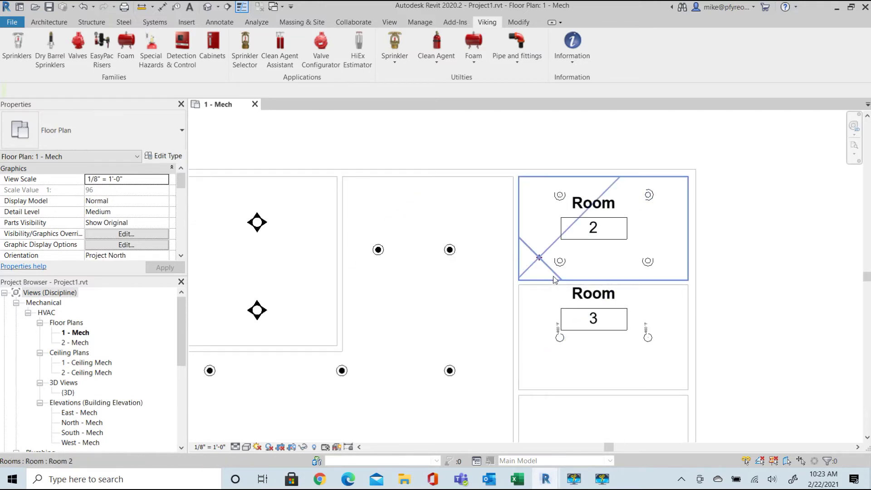
{"action": "scroll", "coordinate": [561, 273], "scroll_direction": "down", "scroll_amount": 1}
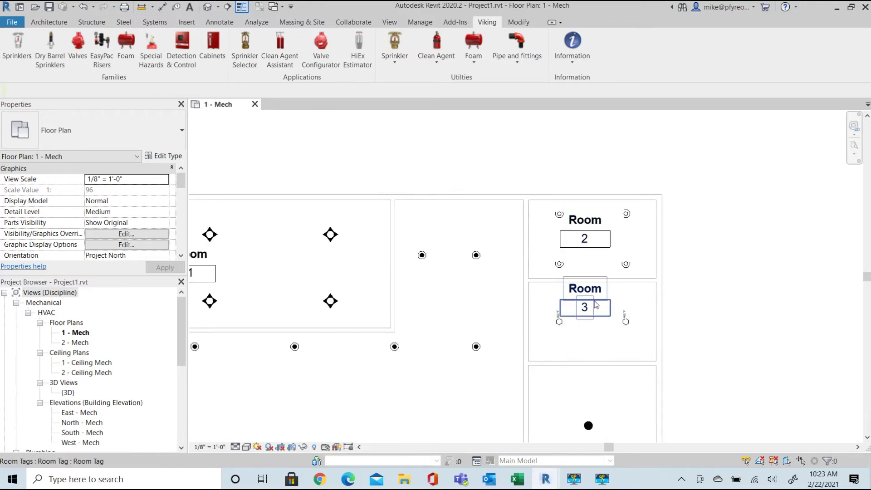
{"action": "scroll", "coordinate": [590, 332], "scroll_direction": "down", "scroll_amount": 1}
{"action": "middle_click_drag", "start_coordinate": [615, 366], "coordinate": [616, 288]}
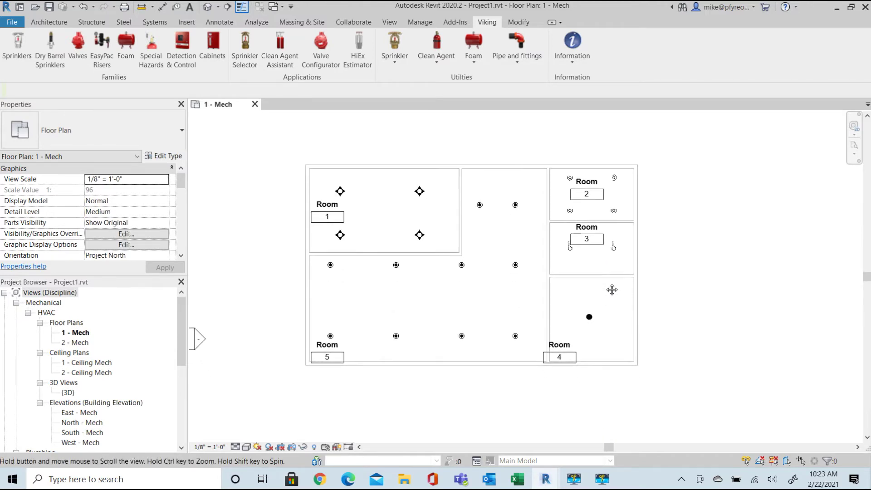
{"action": "scroll", "coordinate": [597, 312], "scroll_direction": "up", "scroll_amount": 4}
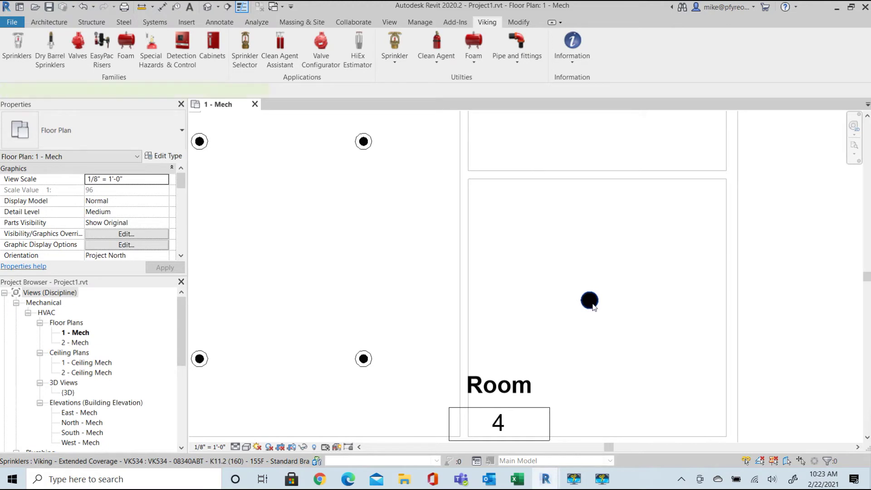
- Draw a horizontal building section across Room 4's sprinkler and open Section 1
{"action": "left_click", "coordinate": [590, 301]}
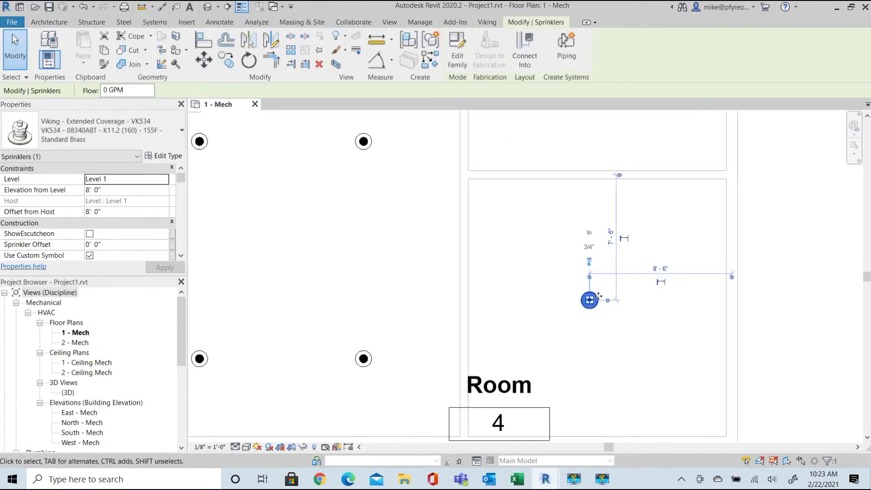
{"action": "left_click", "coordinate": [228, 6]}
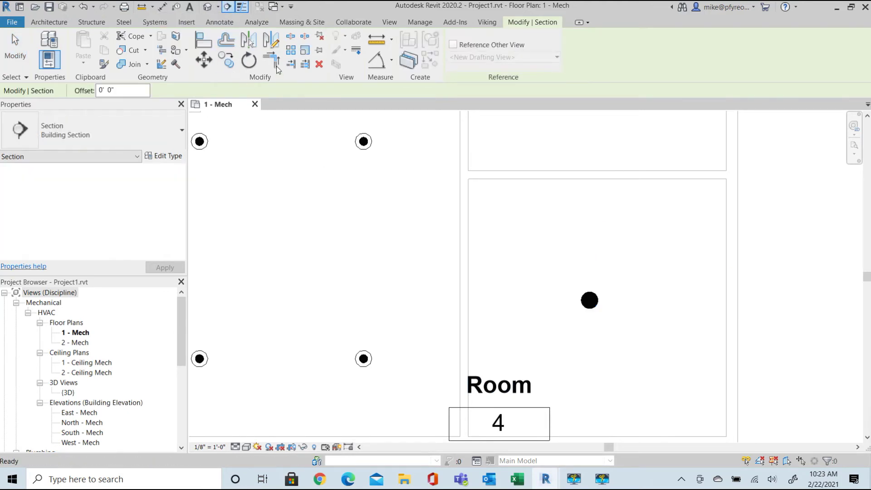
{"action": "left_click", "coordinate": [521, 329]}
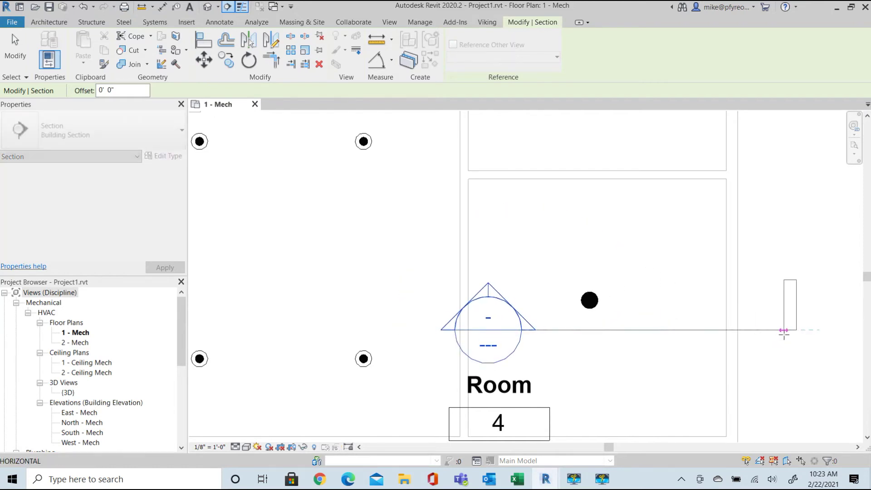
{"action": "left_click", "coordinate": [784, 330]}
{"action": "key", "text": "Escape"}
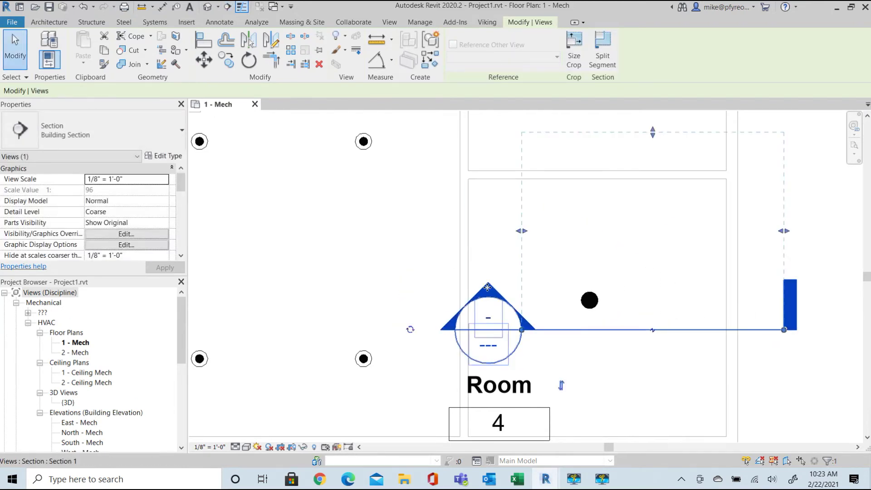
{"action": "double_click", "coordinate": [488, 287]}
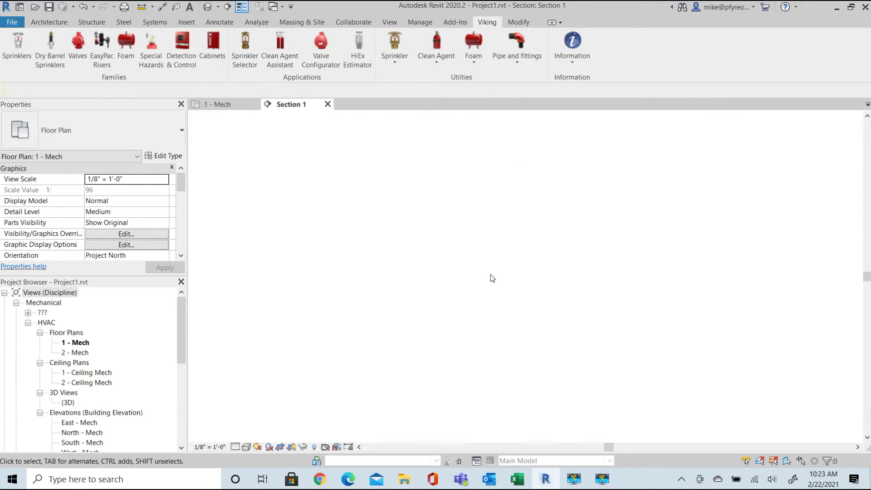
- Rotate the Room 4 sprinkler 10° in Section 1, then return to 1 - Mech
{"action": "scroll", "coordinate": [505, 304], "scroll_direction": "up", "scroll_amount": 10}
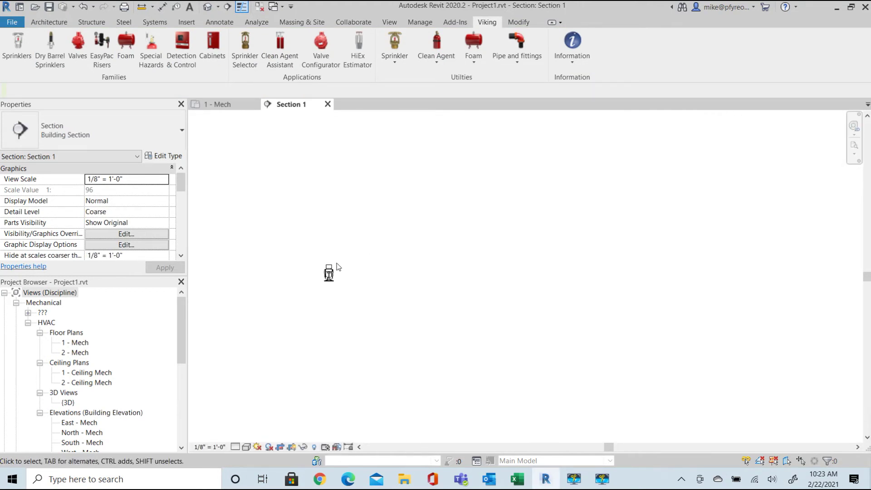
{"action": "left_click", "coordinate": [330, 273]}
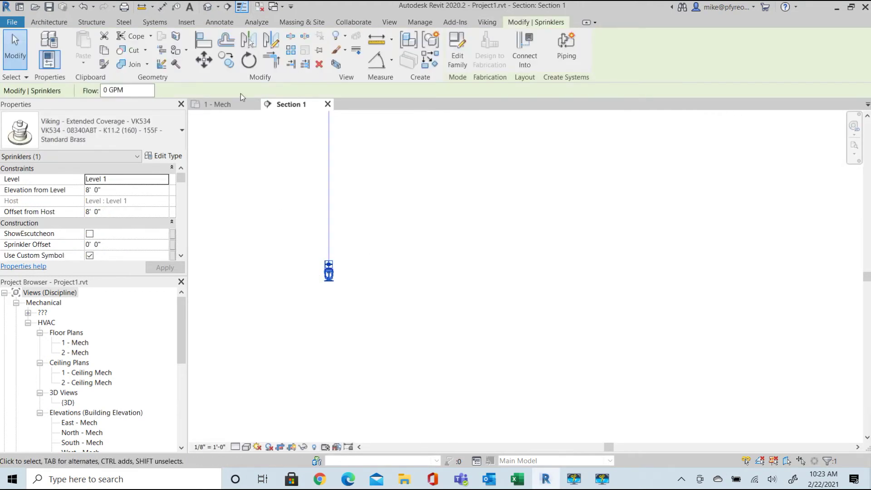
{"action": "left_click", "coordinate": [249, 60]}
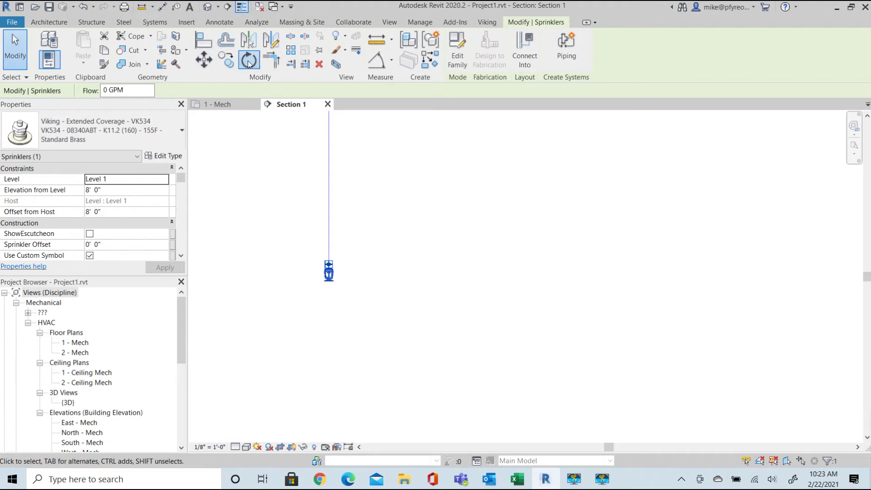
{"action": "left_click", "coordinate": [296, 274]}
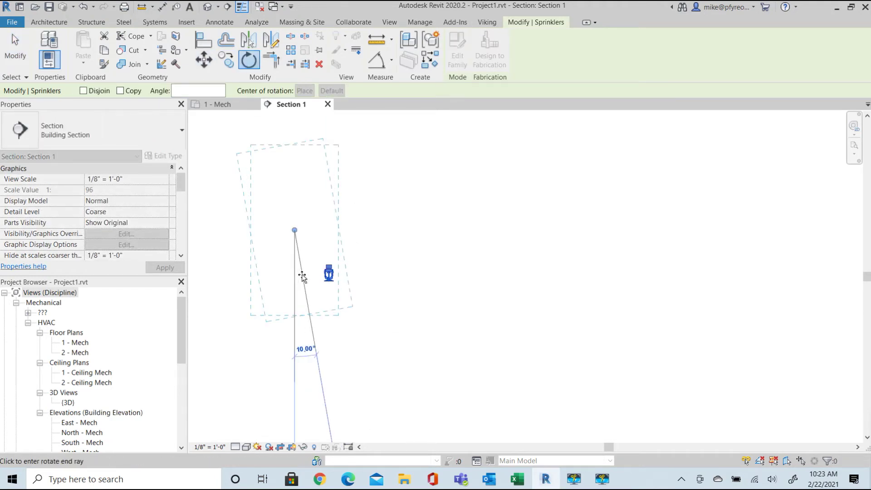
{"action": "left_click", "coordinate": [303, 280]}
{"action": "key", "text": "Escape"}
{"action": "key", "text": "Escape"}
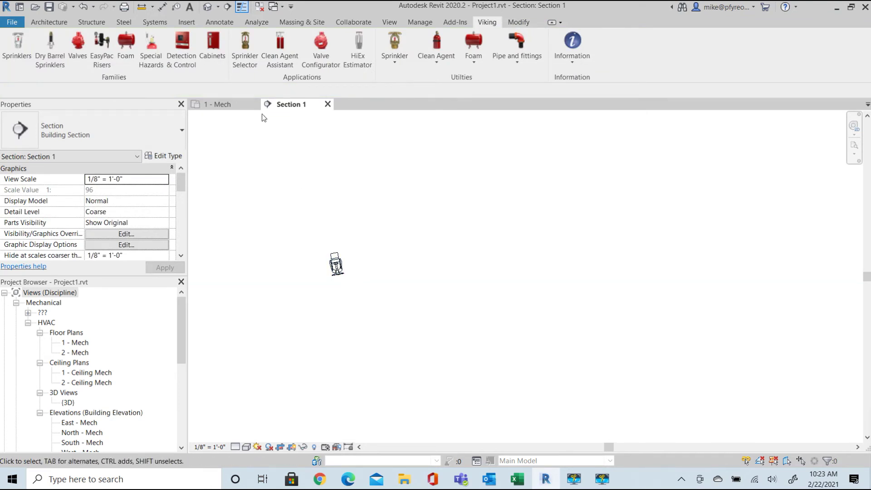
{"action": "left_click", "coordinate": [239, 105]}
{"action": "scroll", "coordinate": [598, 305], "scroll_direction": "up", "scroll_amount": 4}
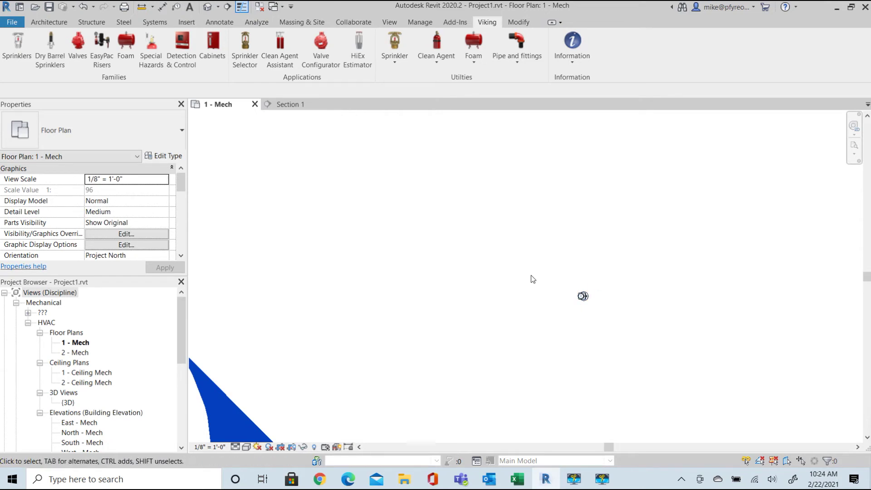
- Reopen the Symbol Legend, give the angled VK534 'Pendent on Drop EC', and apply it
{"action": "left_click", "coordinate": [394, 50]}
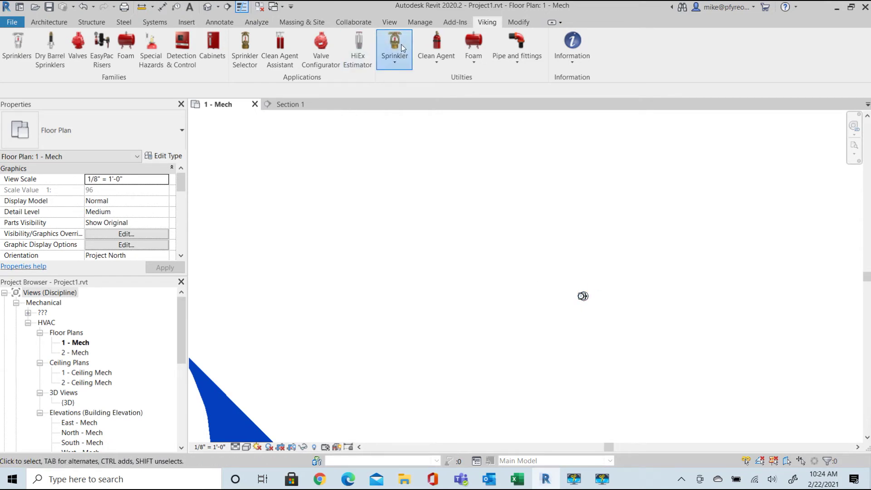
{"action": "left_click", "coordinate": [345, 143]}
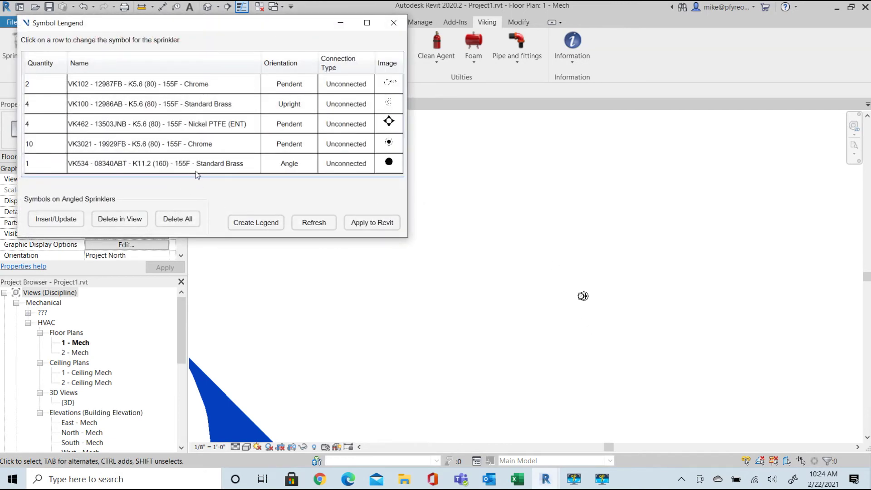
{"action": "left_click", "coordinate": [174, 164]}
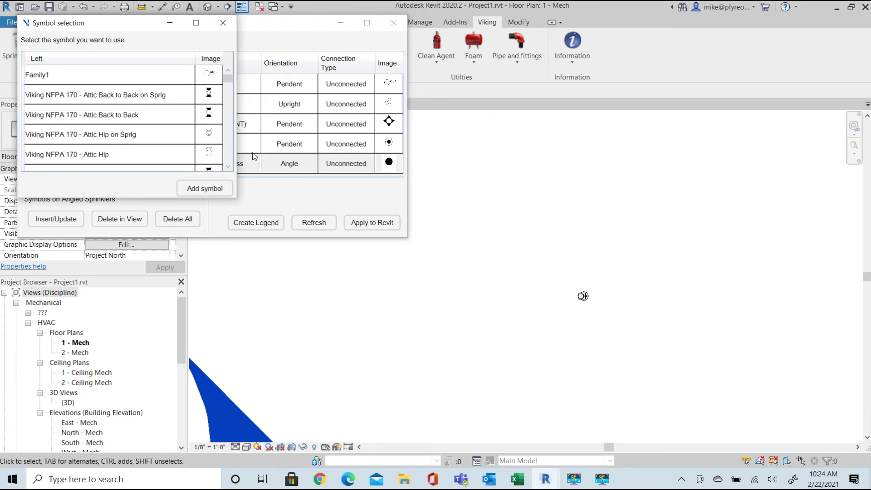
{"action": "scroll", "coordinate": [150, 128], "scroll_direction": "down", "scroll_amount": 2}
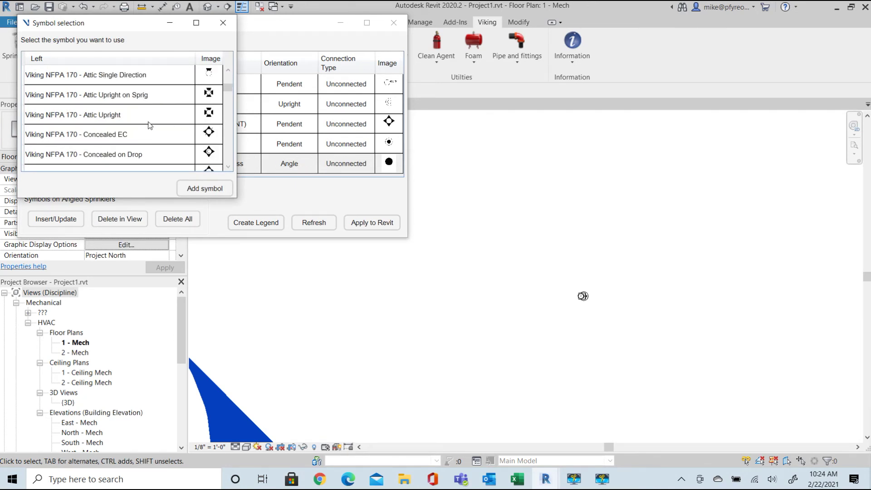
{"action": "scroll", "coordinate": [150, 125], "scroll_direction": "down", "scroll_amount": 3}
{"action": "scroll", "coordinate": [149, 125], "scroll_direction": "down", "scroll_amount": 1}
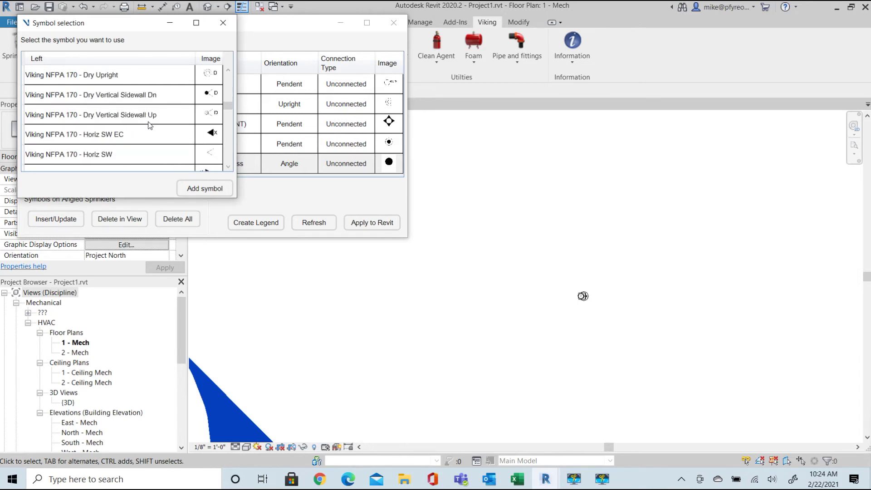
{"action": "scroll", "coordinate": [150, 125], "scroll_direction": "down", "scroll_amount": 4}
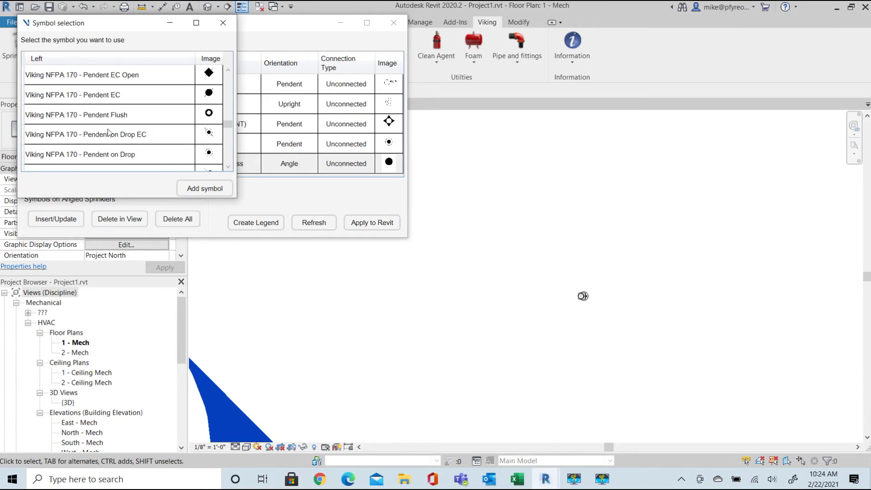
{"action": "double_click", "coordinate": [132, 135]}
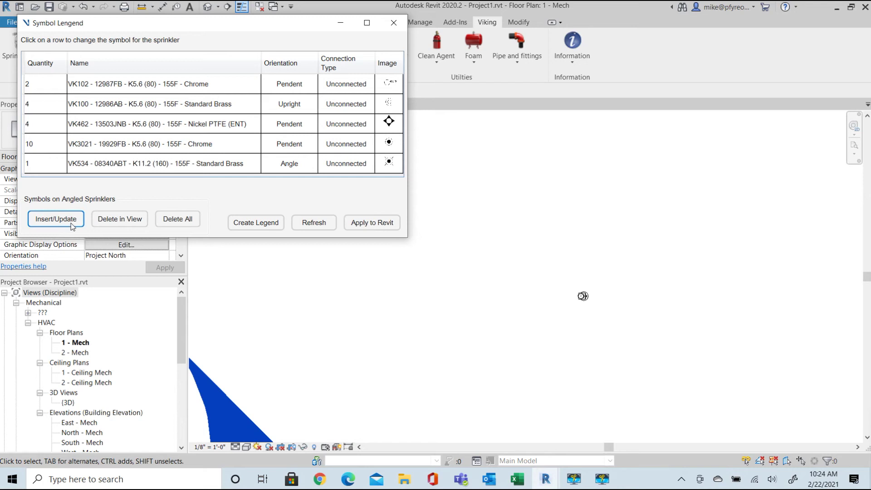
{"action": "left_click", "coordinate": [370, 229]}
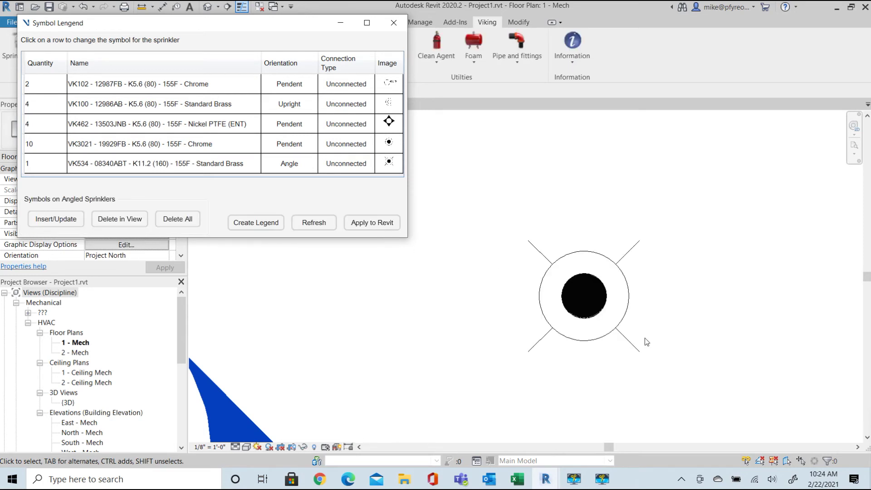
{"action": "scroll", "coordinate": [622, 350], "scroll_direction": "down", "scroll_amount": 6}
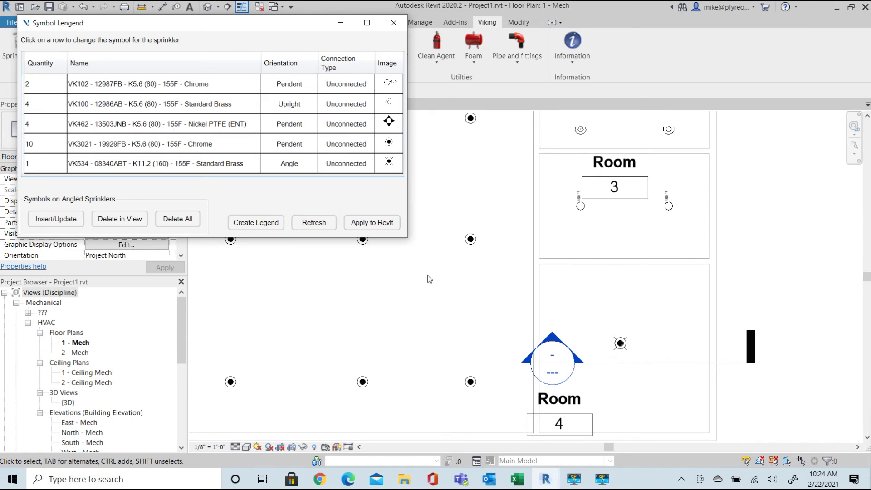
- Create the Viking Sprinkler Legend schedule, confirm the message, and close the legend tool
{"action": "left_click", "coordinate": [262, 226]}
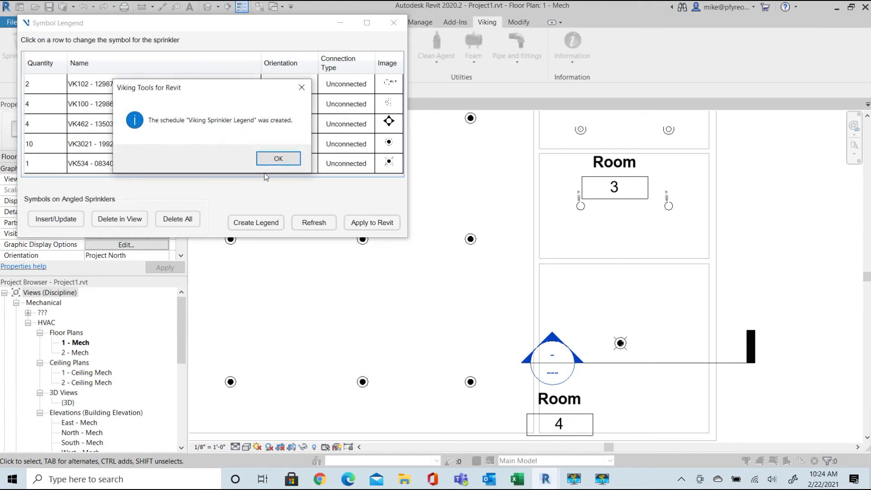
{"action": "left_click", "coordinate": [279, 158]}
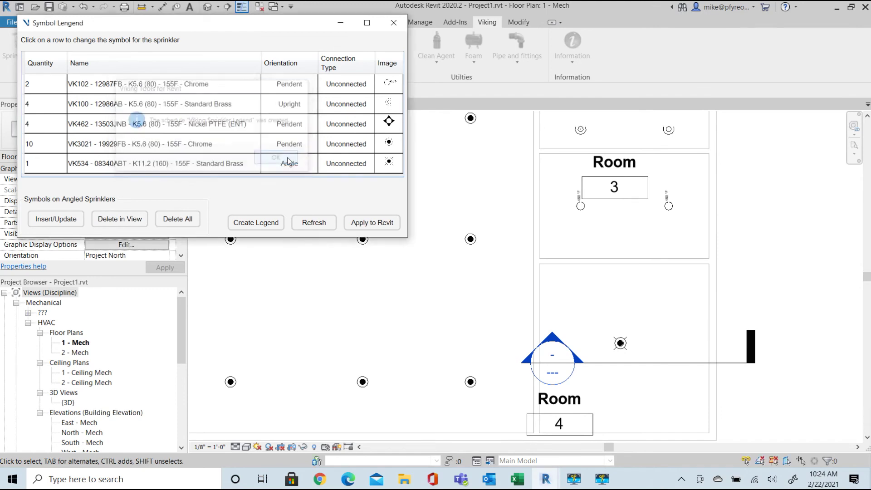
{"action": "left_click", "coordinate": [393, 23]}
- Add a new sheet A101 from Sheets (all) using the E1 30 x 42 titleblock
{"action": "scroll", "coordinate": [100, 414], "scroll_direction": "down", "scroll_amount": 3}
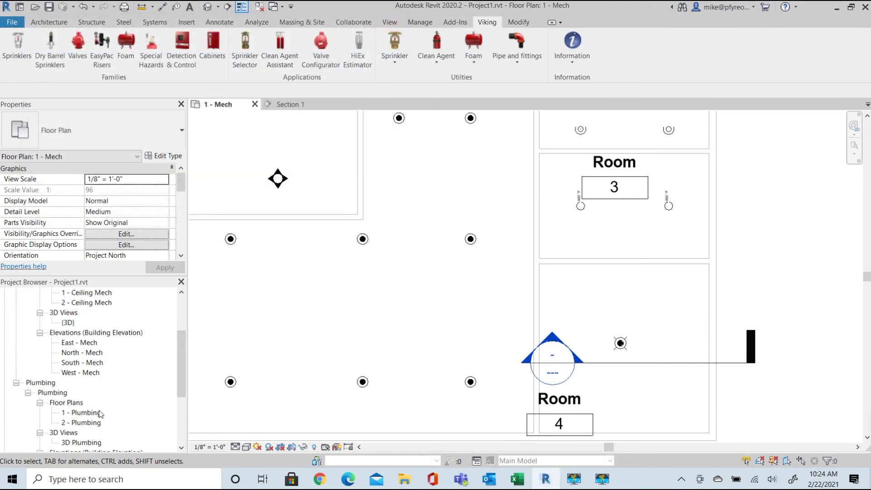
{"action": "scroll", "coordinate": [93, 414], "scroll_direction": "down", "scroll_amount": 4}
{"action": "double_click", "coordinate": [13, 404]}
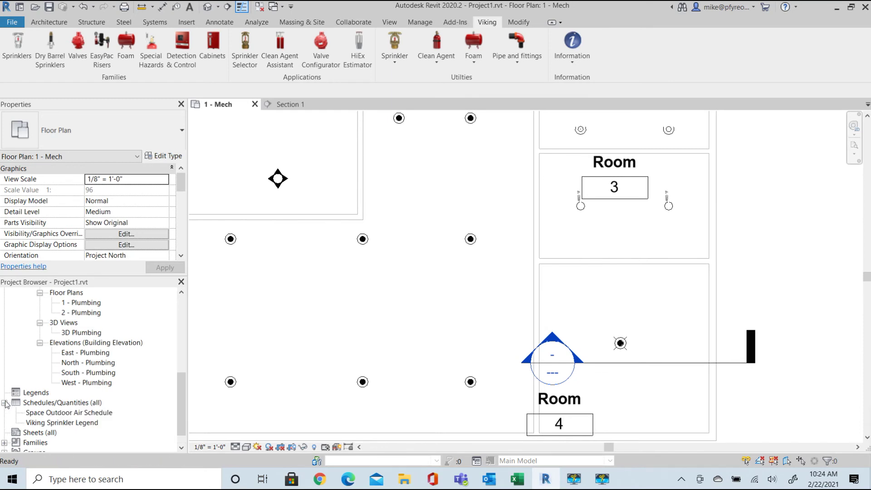
{"action": "left_click", "coordinate": [18, 434]}
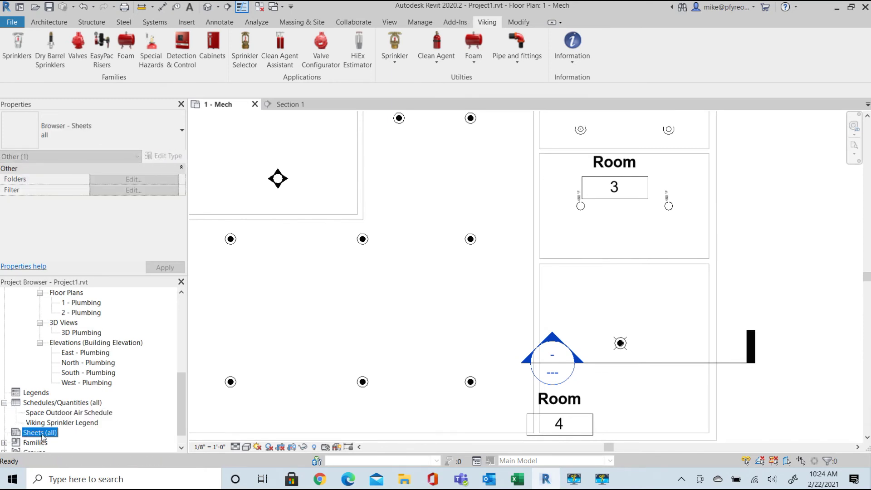
{"action": "right_click", "coordinate": [42, 434]}
{"action": "left_click", "coordinate": [99, 379]}
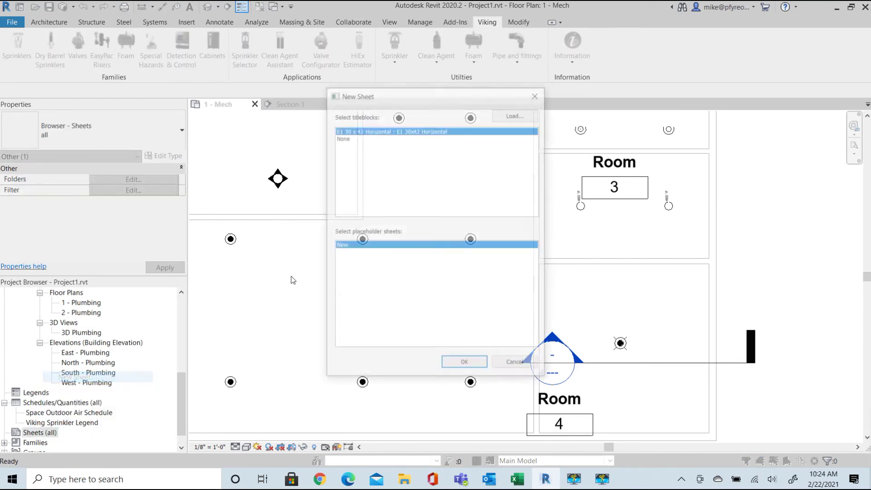
{"action": "left_click", "coordinate": [465, 365]}
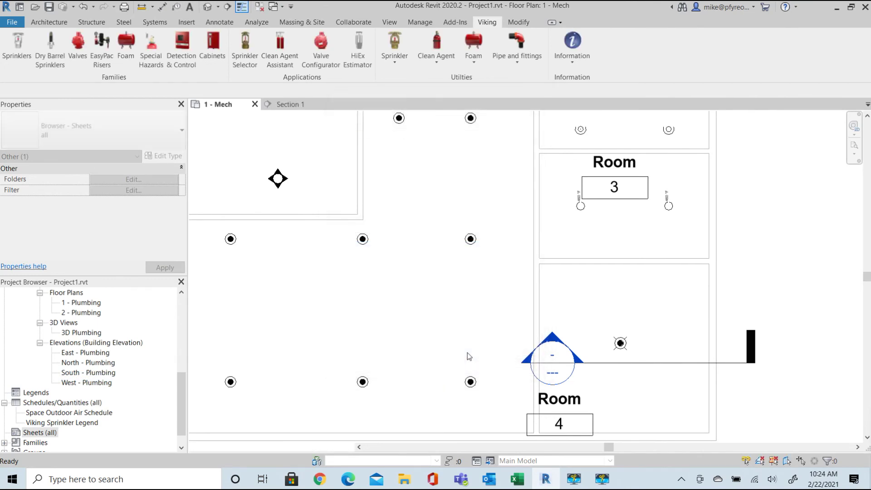
- Place a viewport of the 1 - Mech floor plan near the middle of sheet A101
{"action": "scroll", "coordinate": [161, 330], "scroll_direction": "up", "scroll_amount": 6}
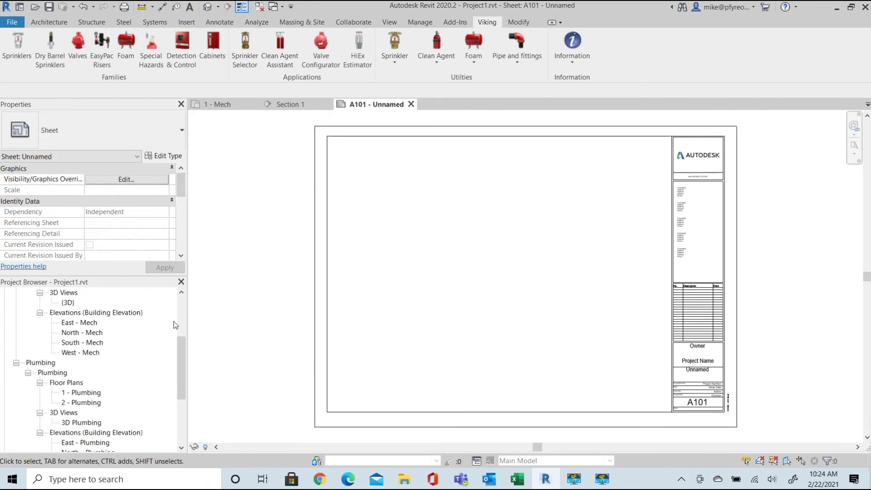
{"action": "left_click_drag", "start_coordinate": [74, 335], "coordinate": [434, 221]}
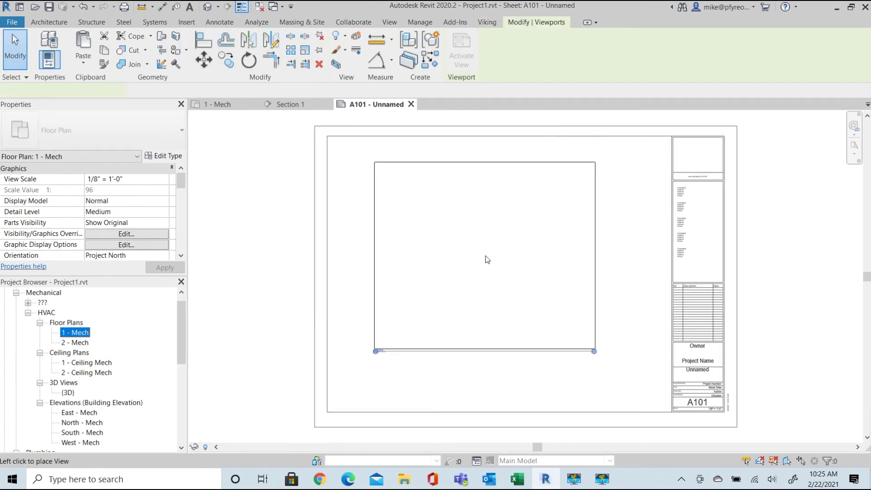
{"action": "left_click", "coordinate": [489, 274]}
{"action": "key", "text": "Escape"}
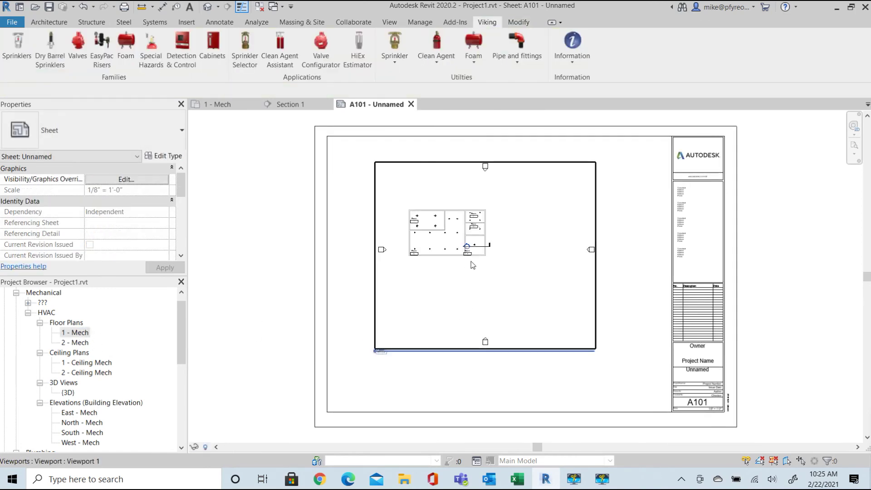
{"action": "scroll", "coordinate": [471, 261], "scroll_direction": "up", "scroll_amount": 3}
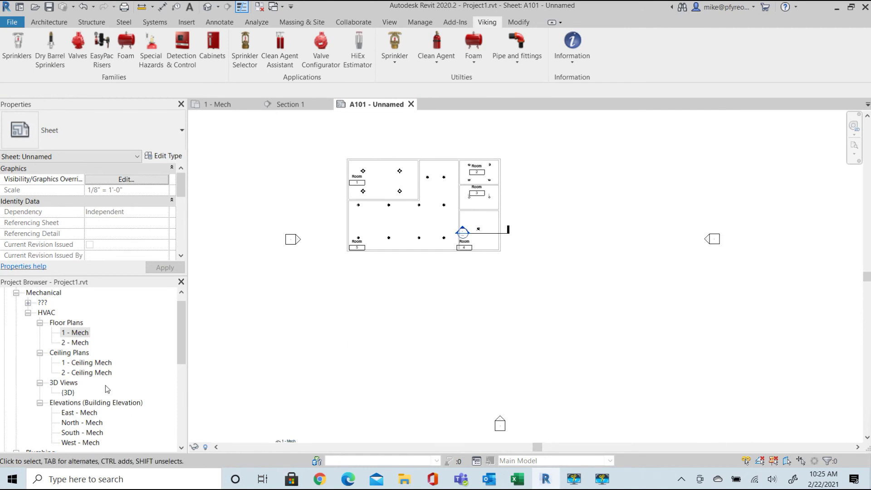
{"action": "scroll", "coordinate": [86, 387], "scroll_direction": "down", "scroll_amount": 5}
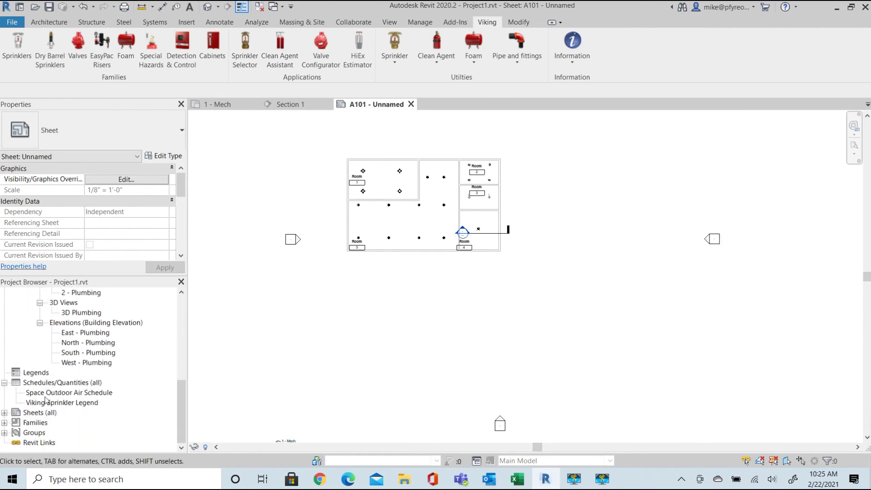
{"action": "left_click", "coordinate": [50, 405]}
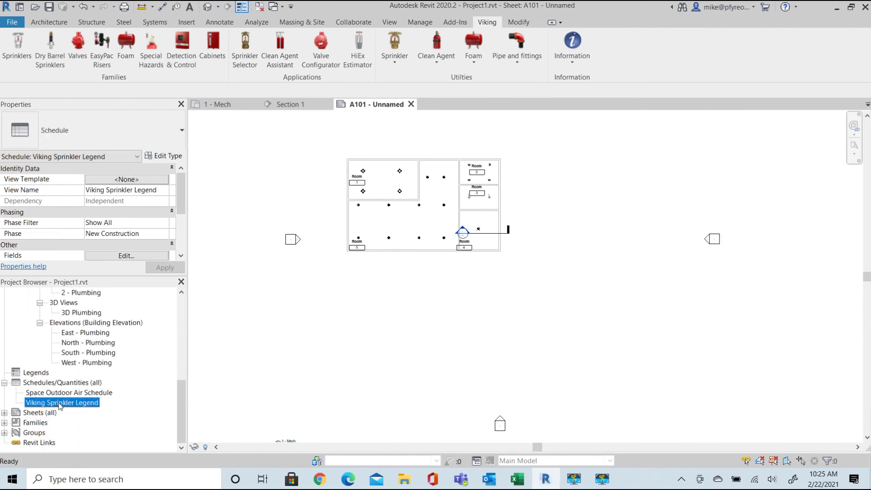
- Place the Viking Sprinkler Legend schedule on sheet A101 to the right of the plan
{"action": "left_click_drag", "start_coordinate": [59, 405], "coordinate": [635, 284]}
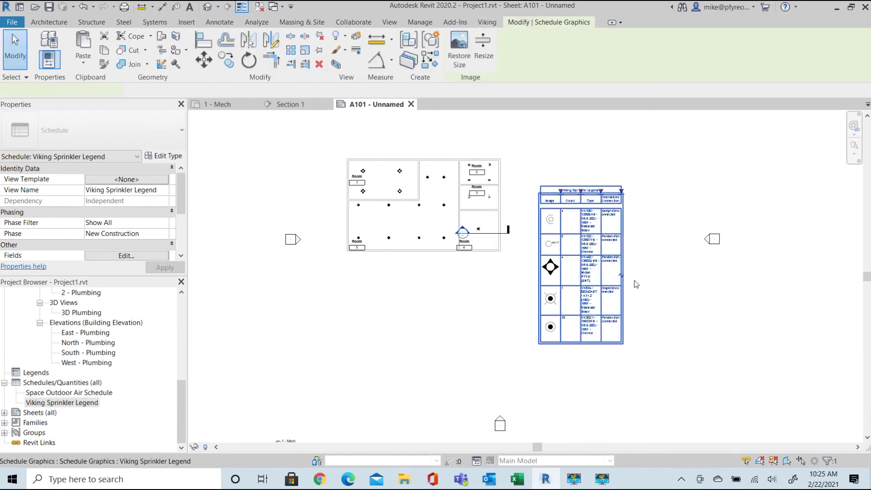
{"action": "scroll", "coordinate": [641, 270], "scroll_direction": "up", "scroll_amount": 3}
{"action": "scroll", "coordinate": [596, 216], "scroll_direction": "down", "scroll_amount": 3}
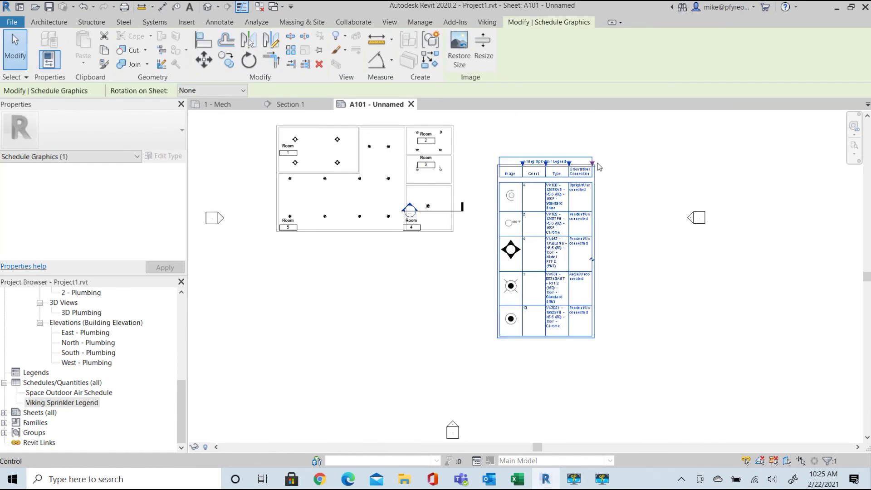
- Widen the legend's Orientation/Connection and Type columns and narrow its Image column
{"action": "left_click_drag", "start_coordinate": [592, 163], "coordinate": [662, 163]}
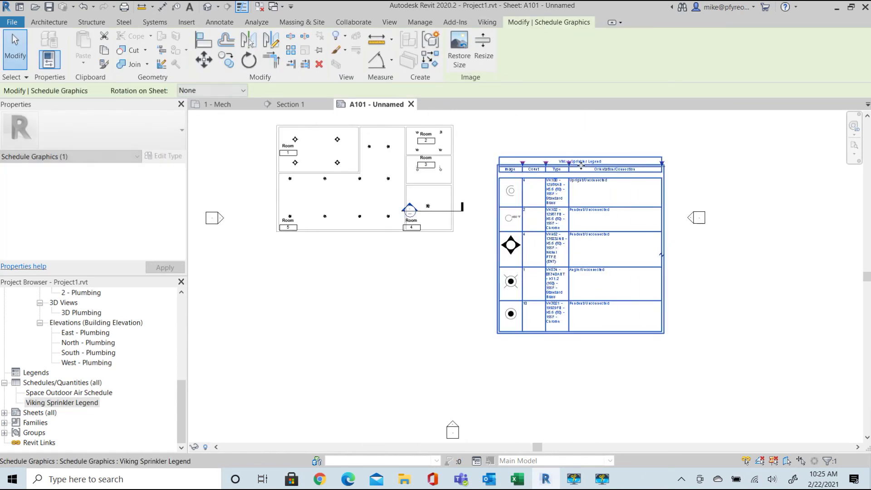
{"action": "left_click_drag", "start_coordinate": [569, 163], "coordinate": [607, 163]}
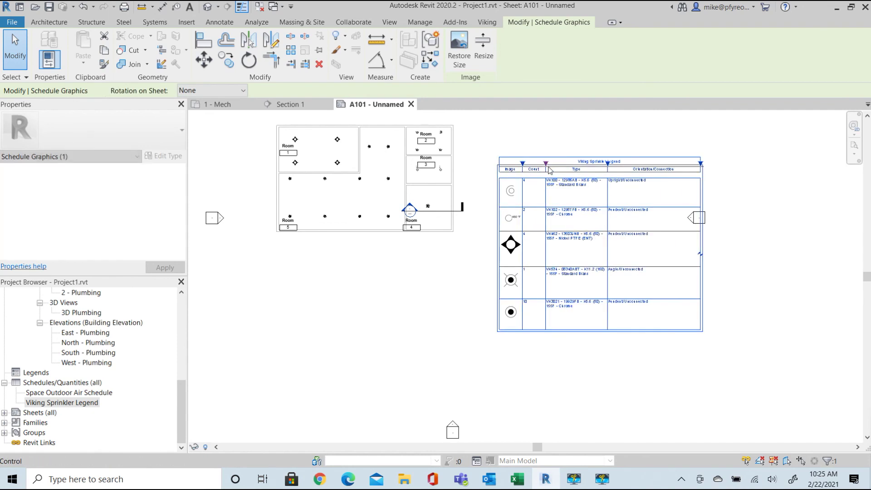
{"action": "mouse_move", "coordinate": [523, 163]}
{"action": "left_mouse_down"}
{"action": "mouse_move", "coordinate": [513, 163]}
{"action": "mouse_move", "coordinate": [533, 165]}
{"action": "mouse_move", "coordinate": [523, 164]}
{"action": "left_mouse_up"}
{"action": "left_click_drag", "start_coordinate": [586, 166], "coordinate": [622, 166]}
{"action": "scroll", "coordinate": [608, 203], "scroll_direction": "up", "scroll_amount": 1}
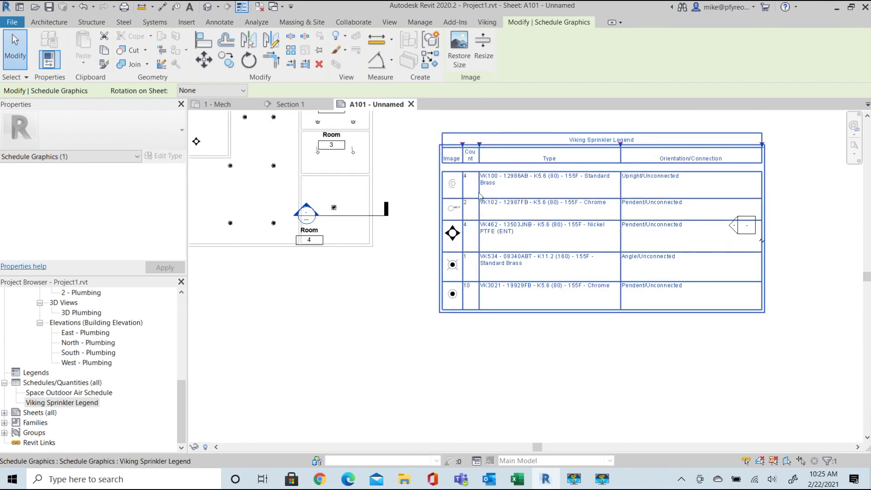
{"action": "scroll", "coordinate": [603, 227], "scroll_direction": "up", "scroll_amount": 2}
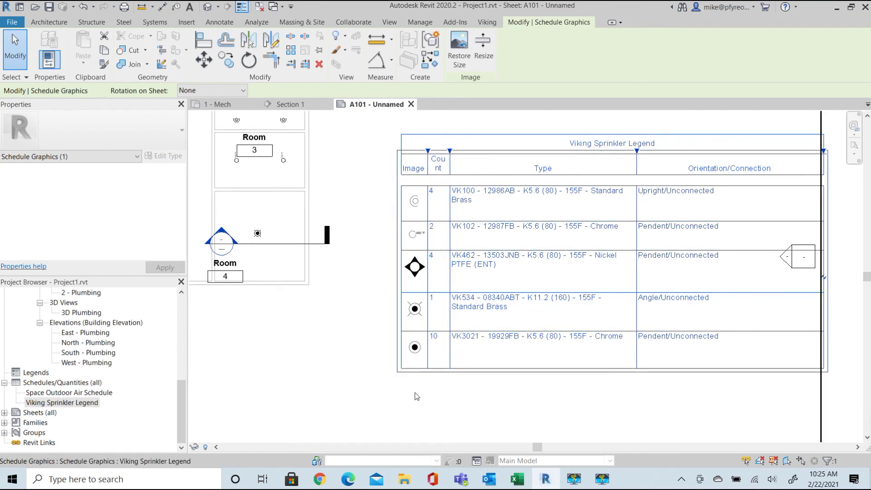
{"action": "scroll", "coordinate": [395, 380], "scroll_direction": "down", "scroll_amount": 5}
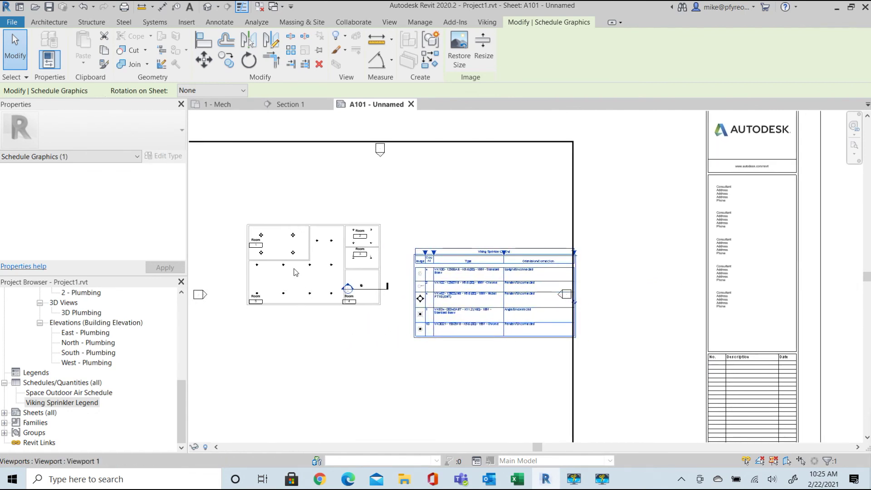
{"action": "scroll", "coordinate": [286, 259], "scroll_direction": "up", "scroll_amount": 2}
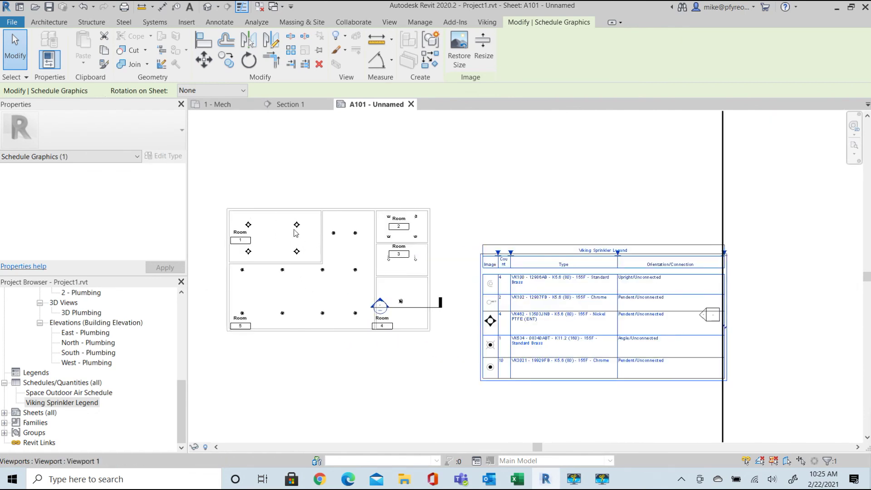